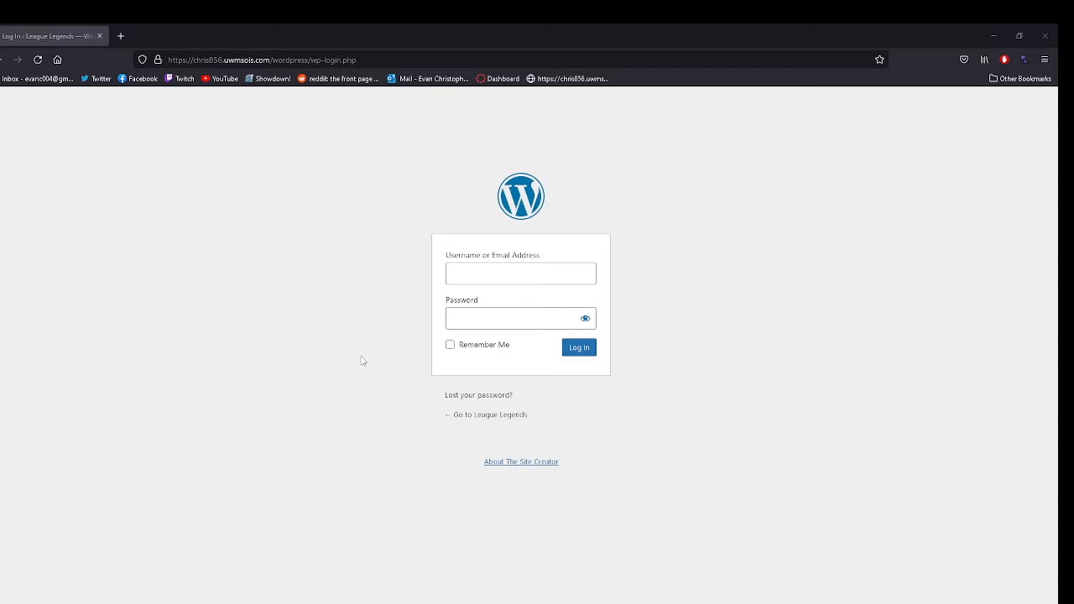
- Log in to the WordPress site with the saved admin login, filling in the username and password
click(488, 266)
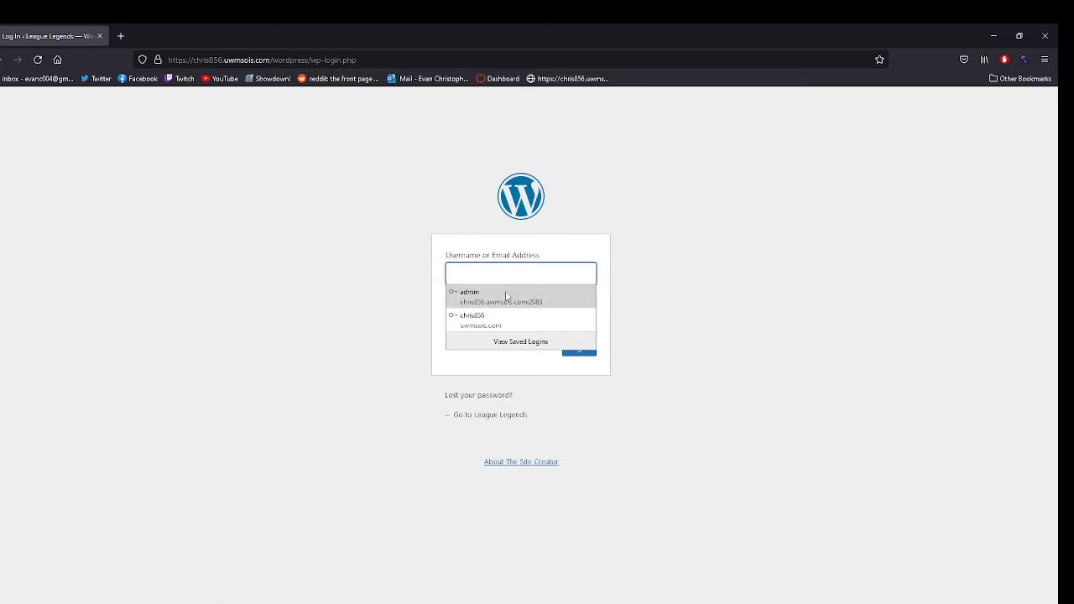
click(503, 296)
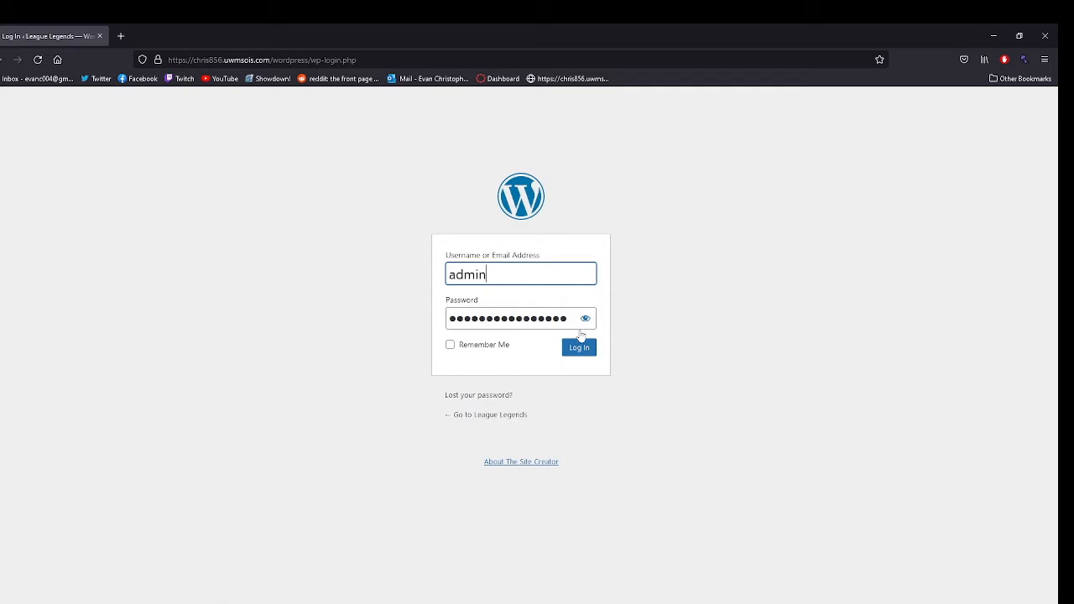
click(579, 354)
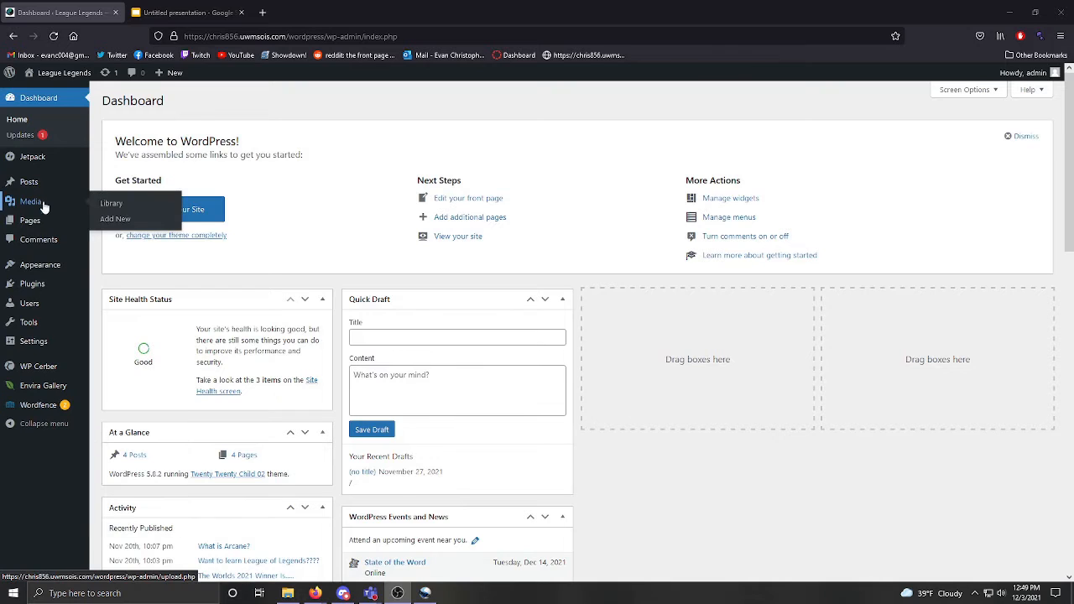
- Open the editor for a new post, followed by the editor for a new page
mouse_move(34, 184)
mouse_move(28, 223)
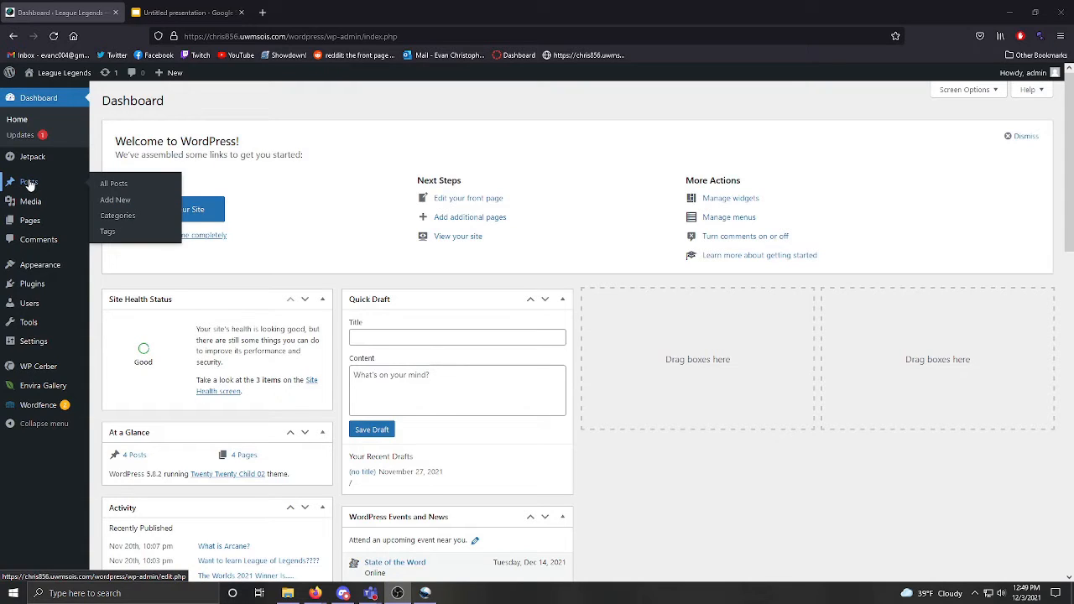
click(119, 203)
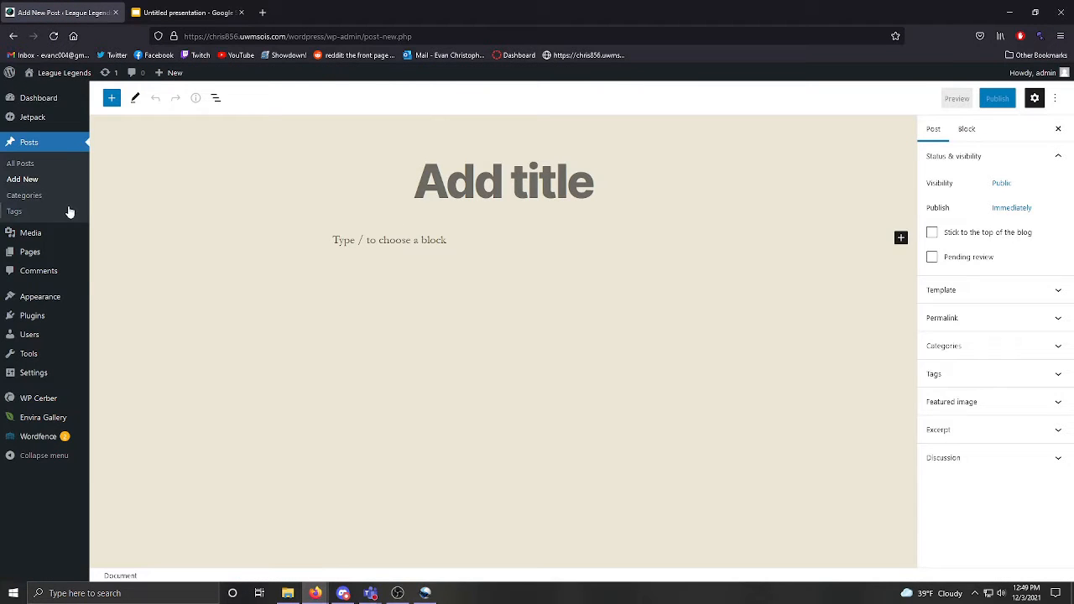
mouse_move(49, 252)
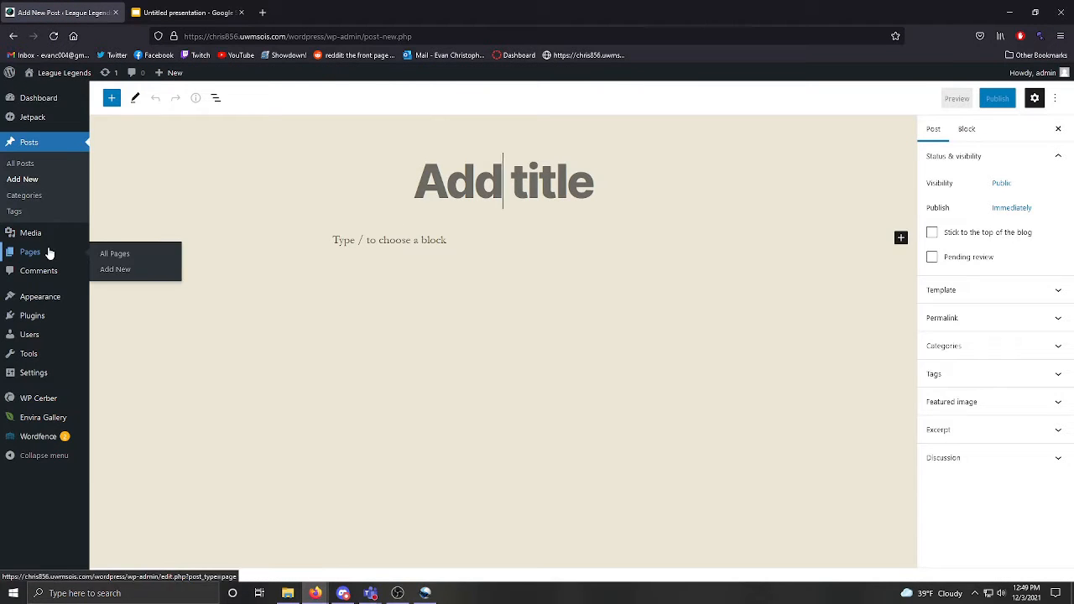
click(117, 269)
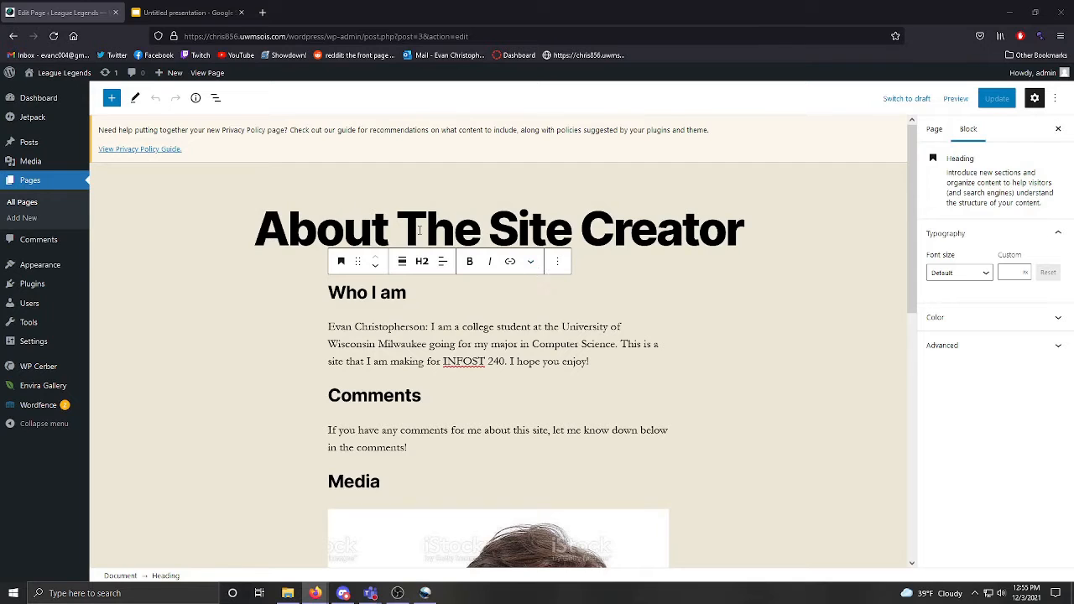
- Examine the title, heading, paragraph and image blocks of the About The Site Creator page and the settings each one offers
click(418, 230)
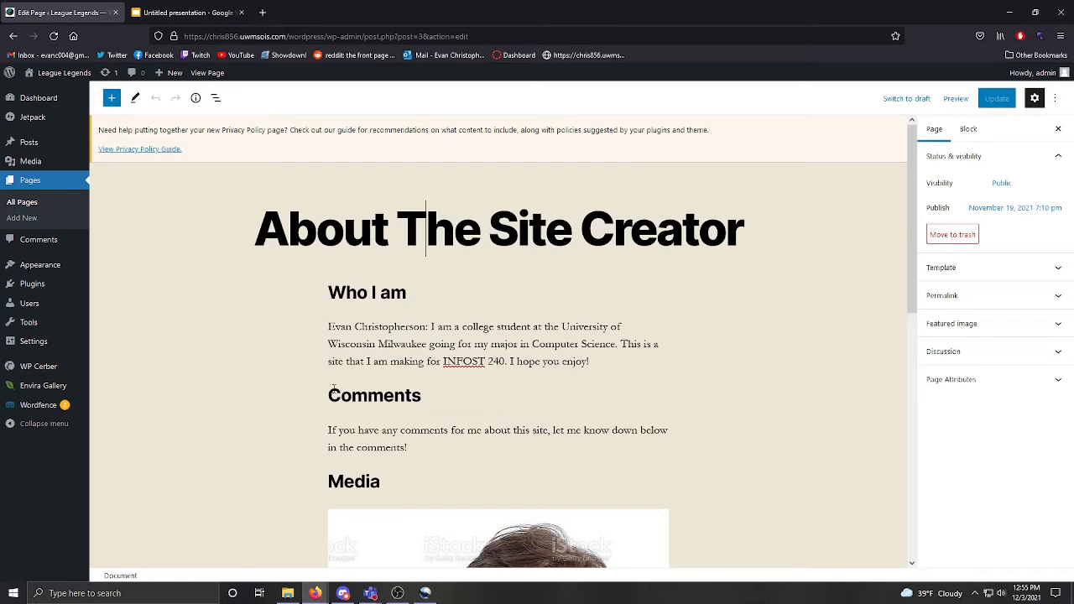
scroll(348, 314, down, 5)
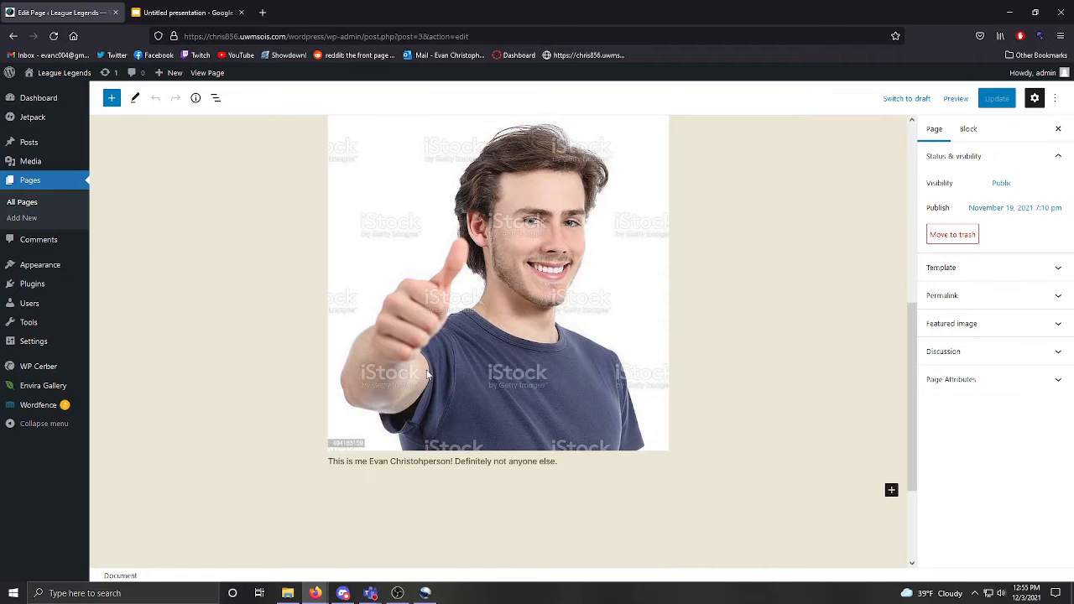
scroll(428, 373, up, 5)
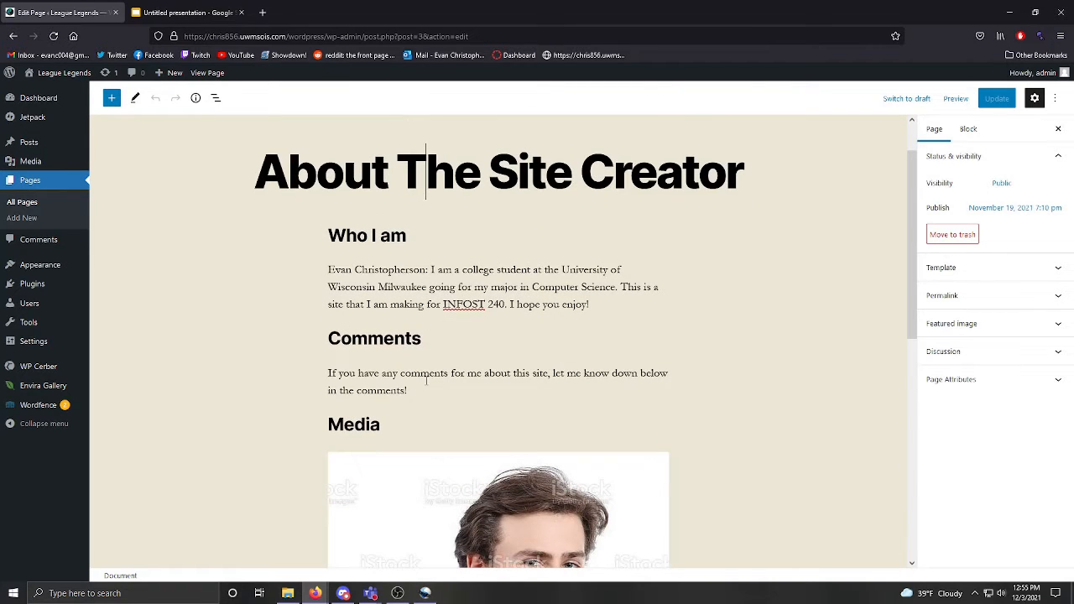
click(362, 245)
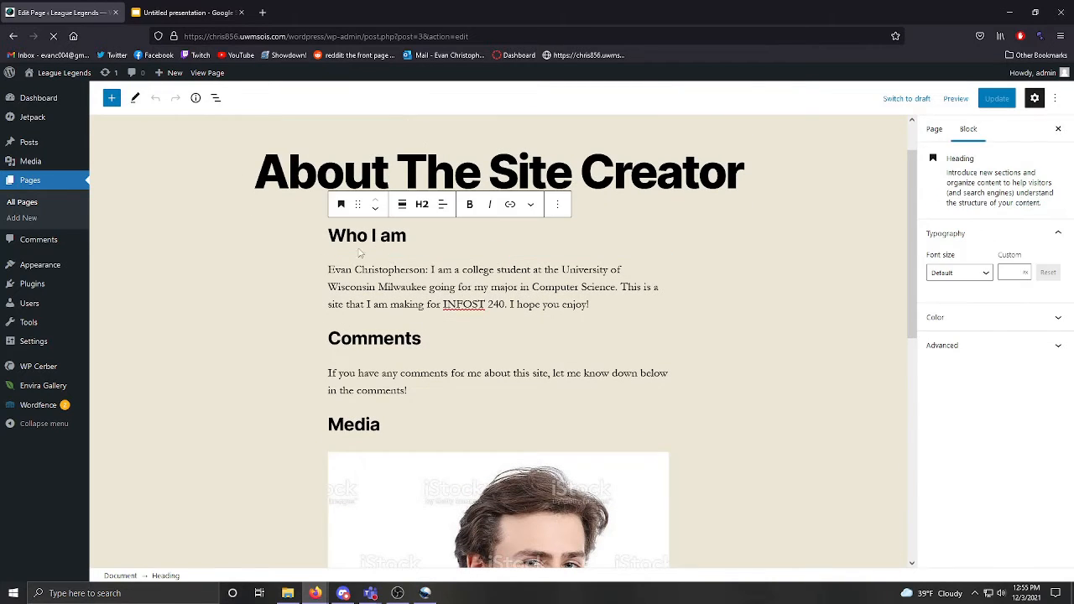
click(411, 287)
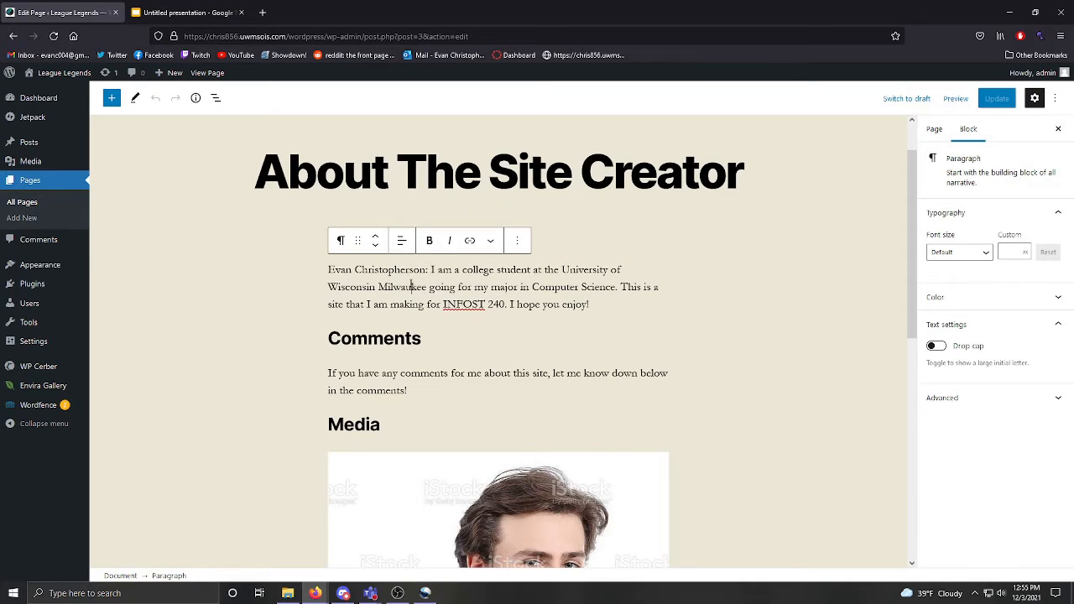
scroll(470, 302, down, 3)
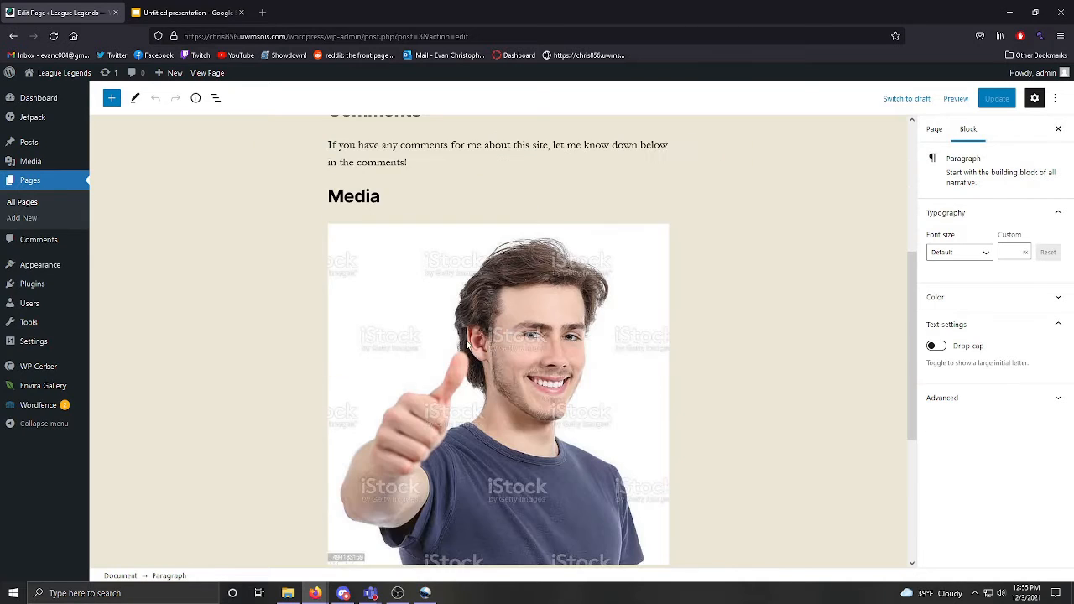
click(514, 313)
scroll(280, 378, up, 5)
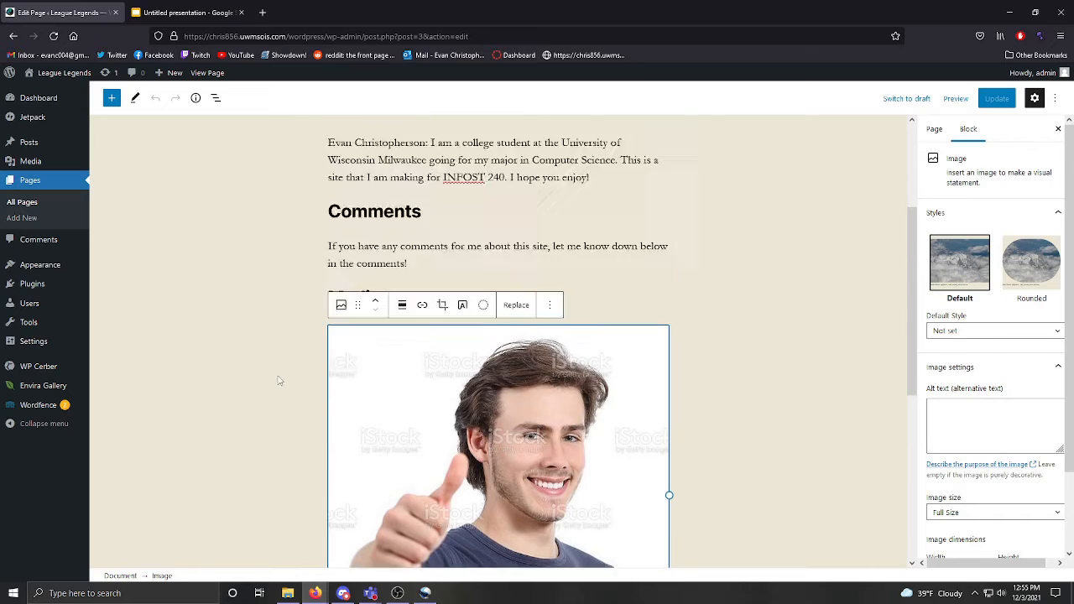
click(375, 429)
click(366, 360)
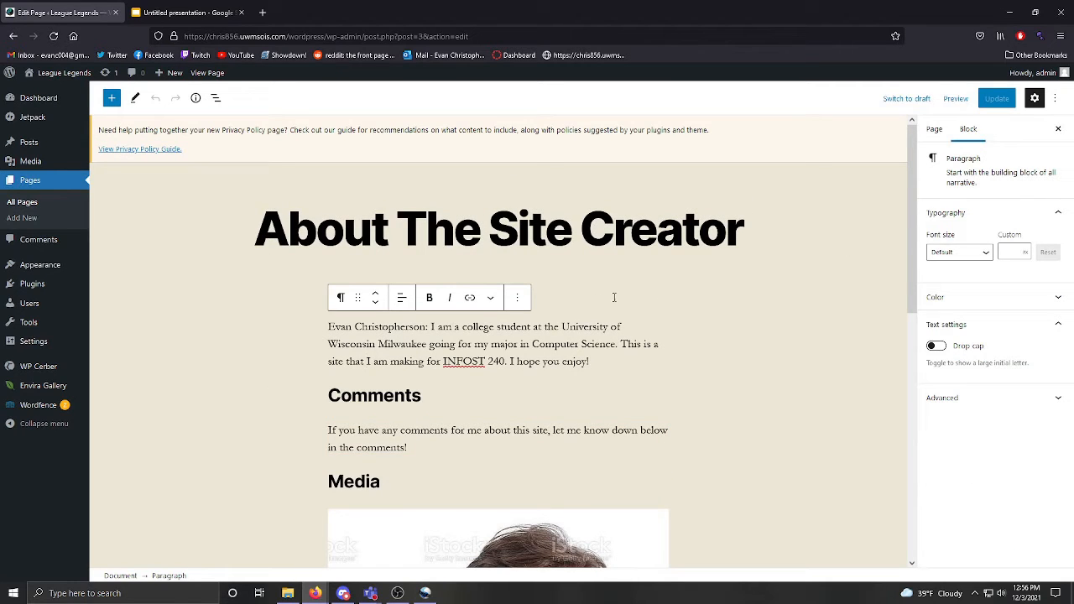
click(431, 271)
click(968, 130)
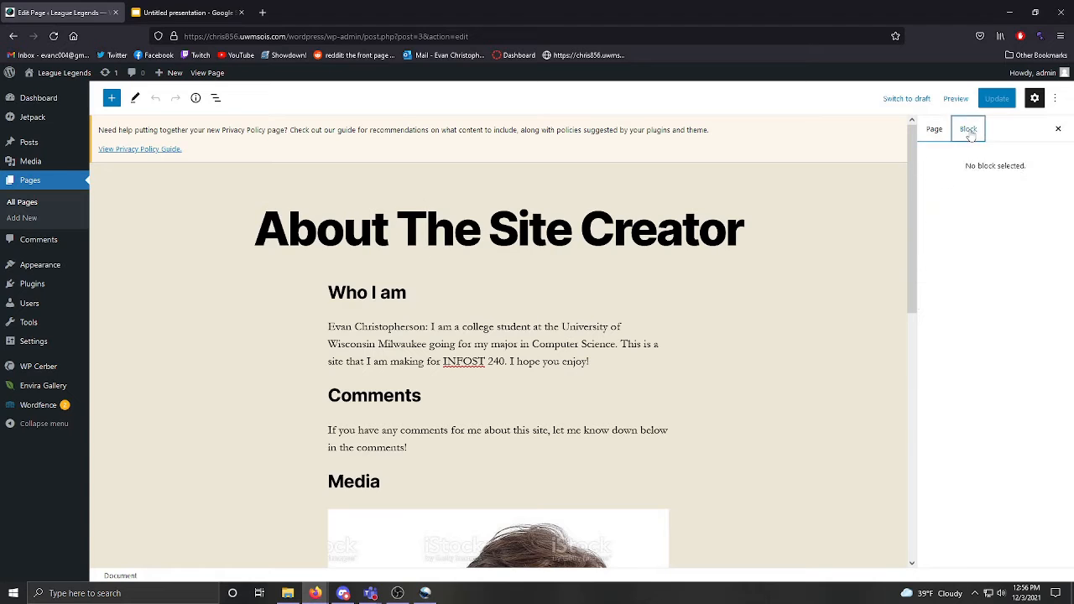
- Try the Regular font size on the paragraph under "Who I am" and return it to Default
click(516, 323)
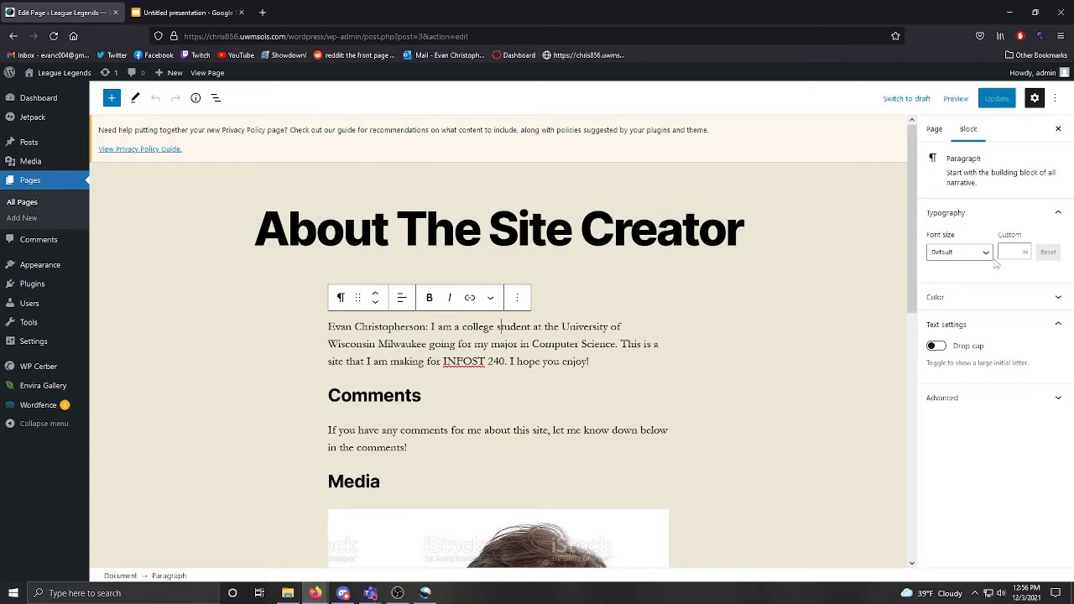
click(983, 256)
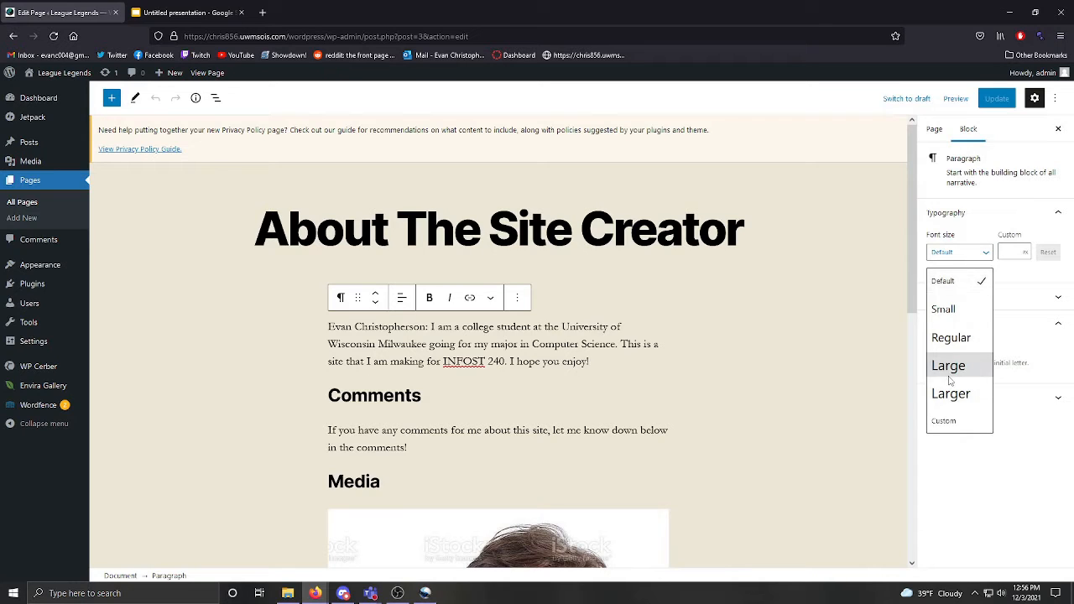
click(950, 337)
click(970, 257)
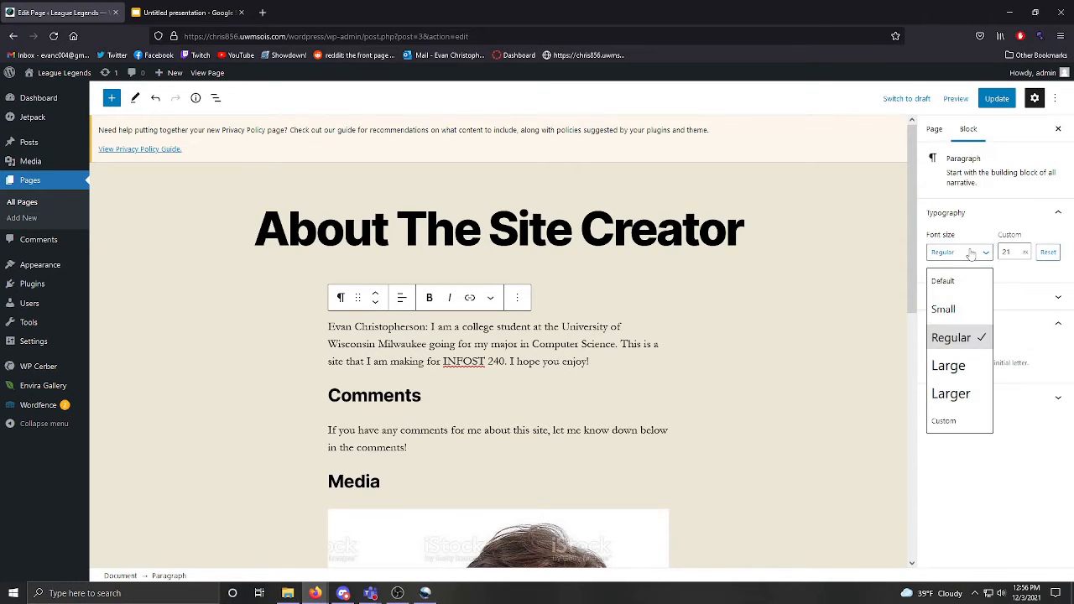
click(965, 282)
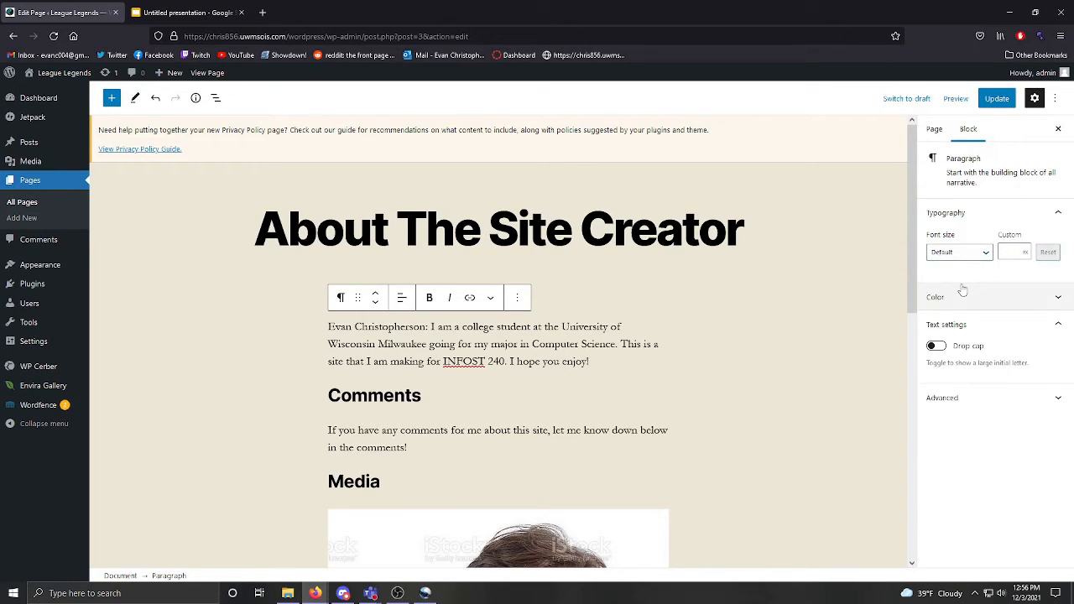
click(1010, 252)
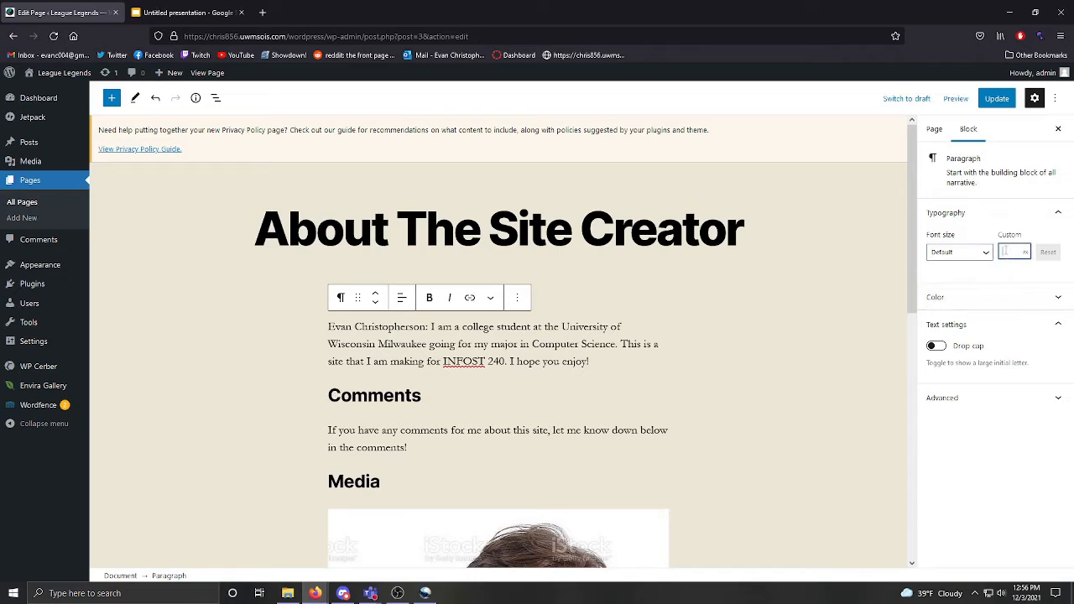
click(973, 302)
click(973, 304)
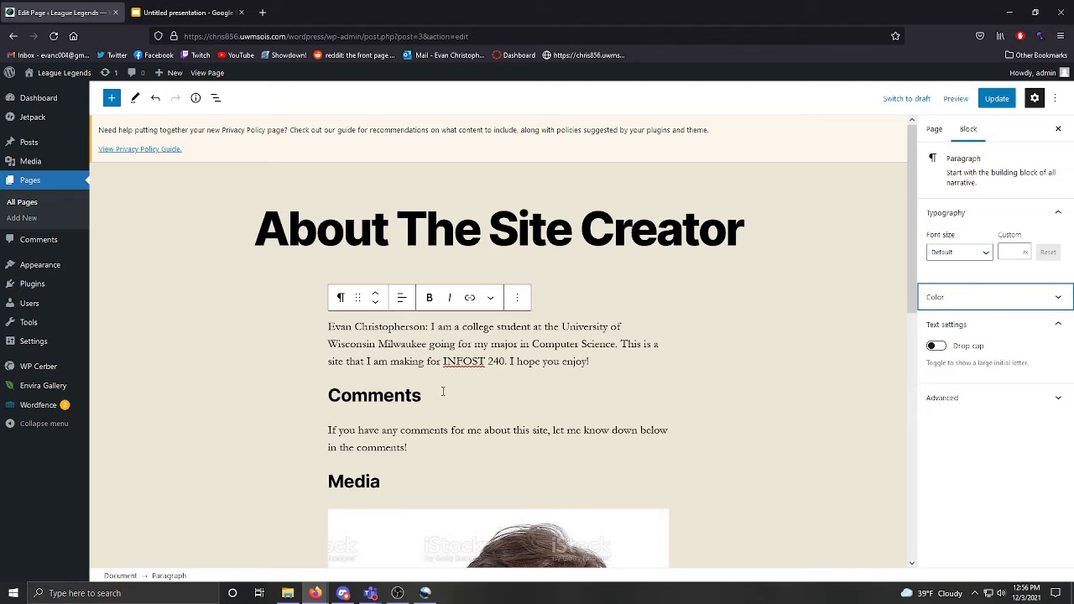
- Set the font size of the paragraph under "Who I am" to Large
click(445, 391)
click(501, 326)
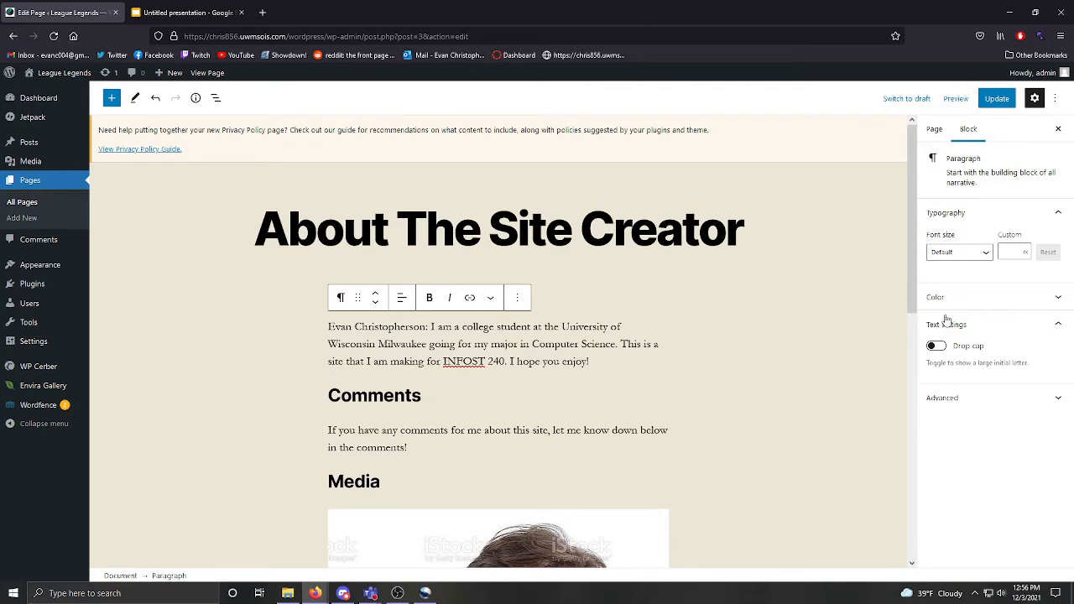
click(973, 254)
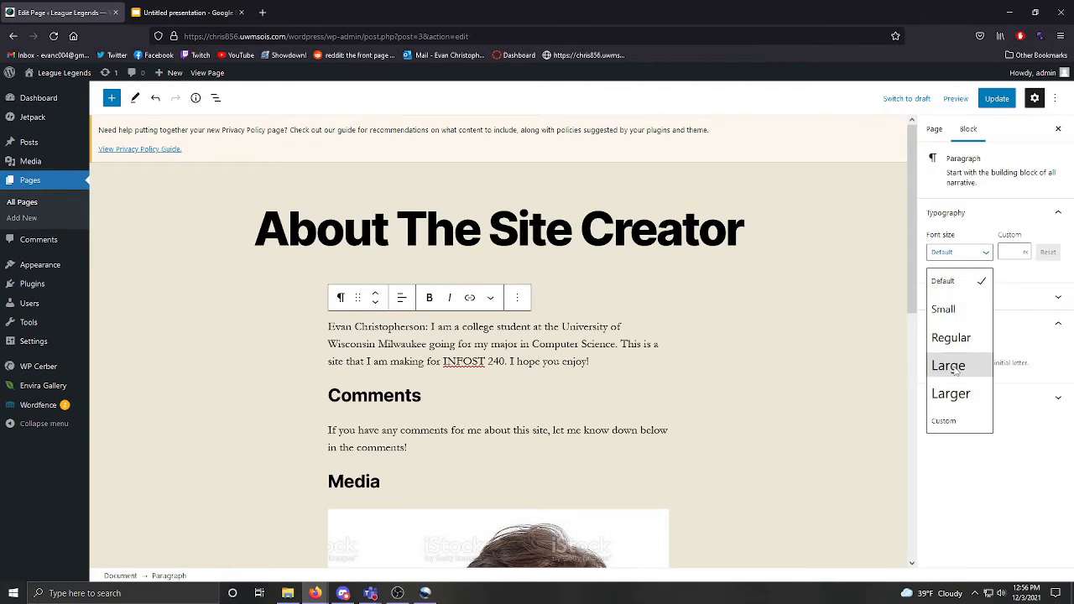
click(948, 365)
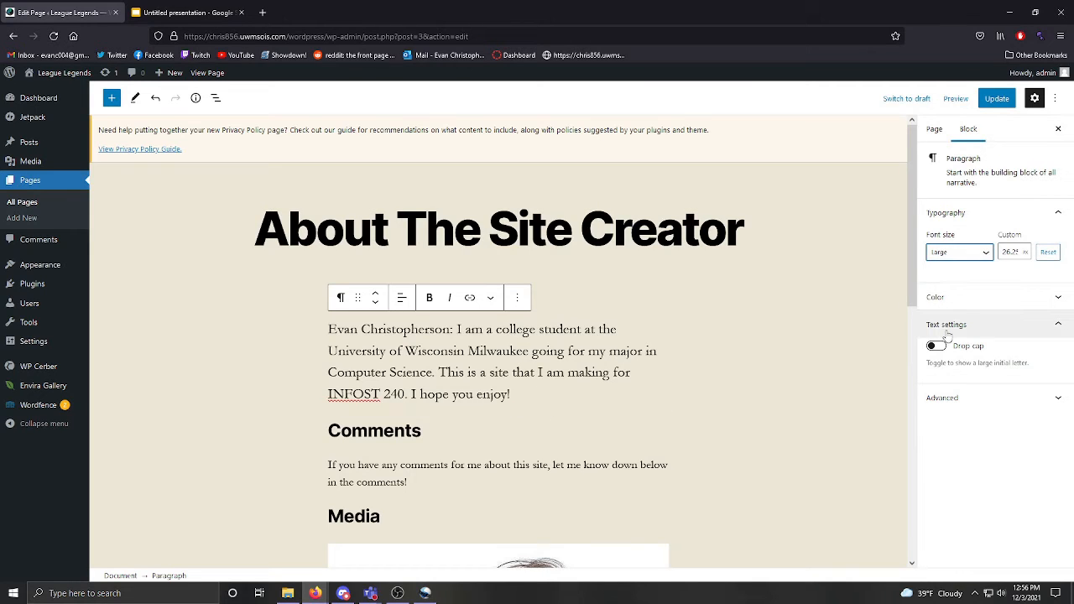
- Apply the Rounded style to the image under the Media heading
scroll(492, 360, down, 3)
click(492, 360)
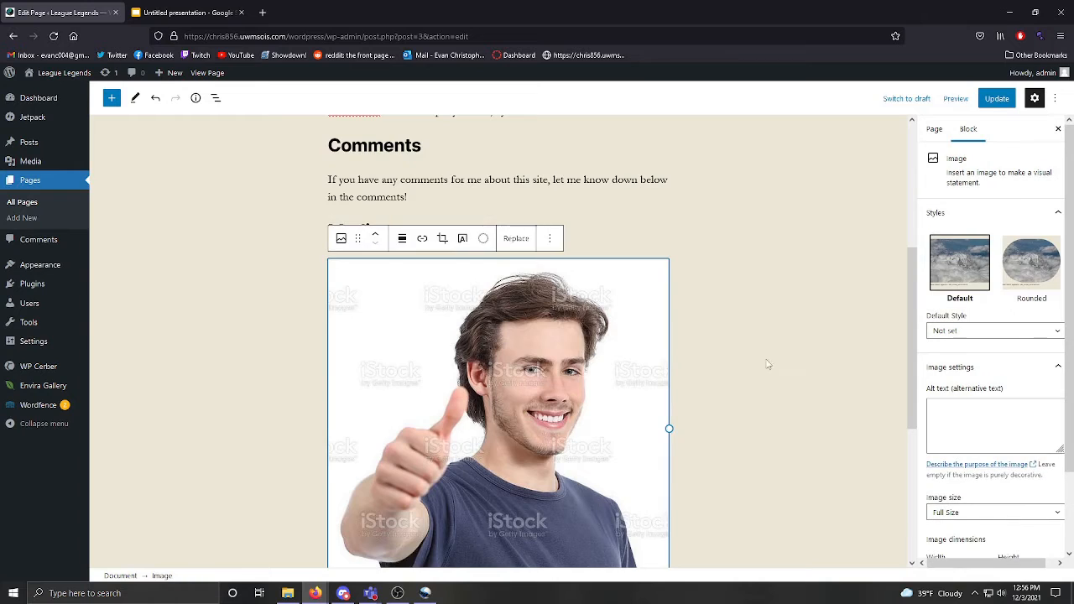
scroll(780, 365, down, 4)
scroll(780, 365, up, 3)
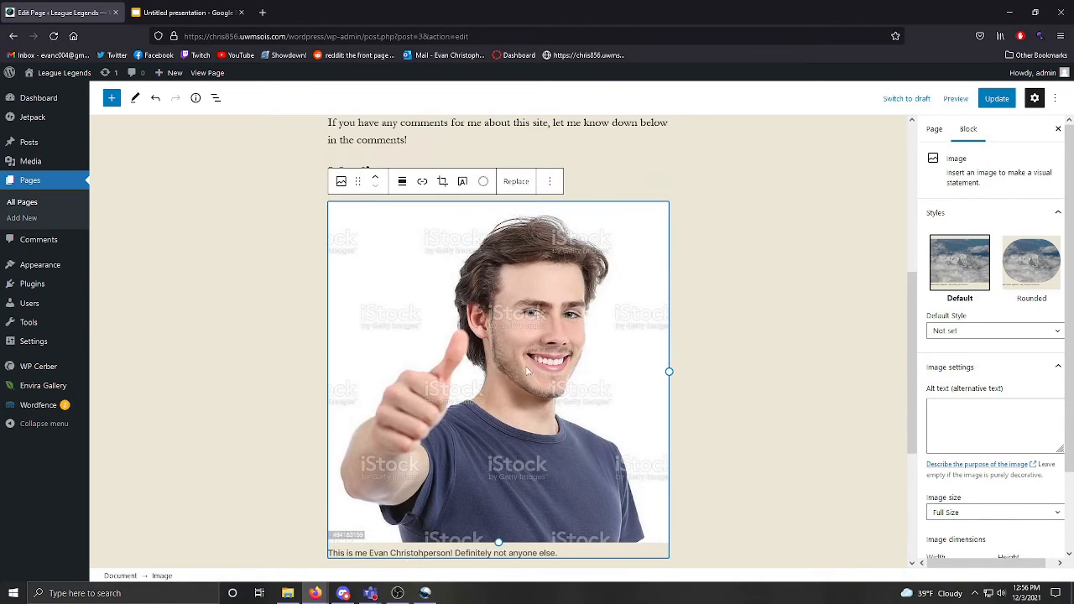
click(1019, 265)
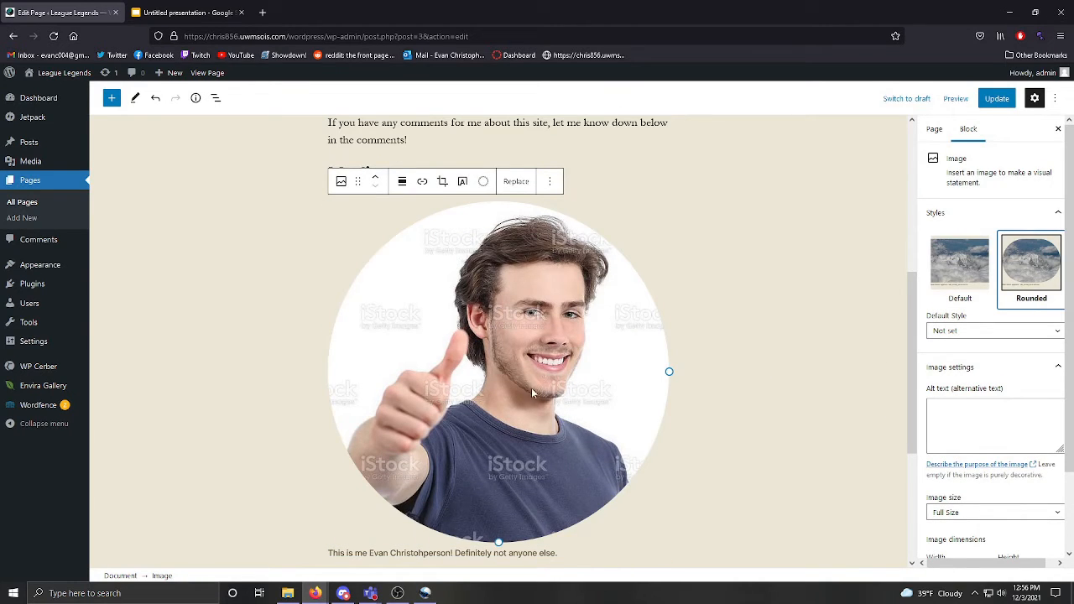
- Update the About The Site Creator page and view its published version to check the edited content
scroll(710, 398, up, 5)
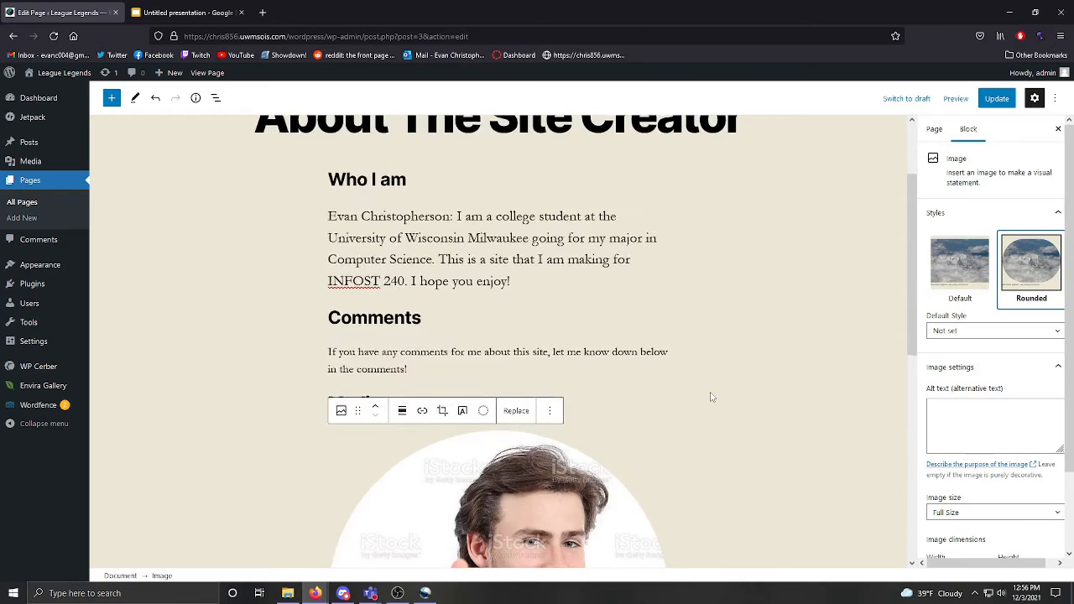
scroll(710, 398, down, 3)
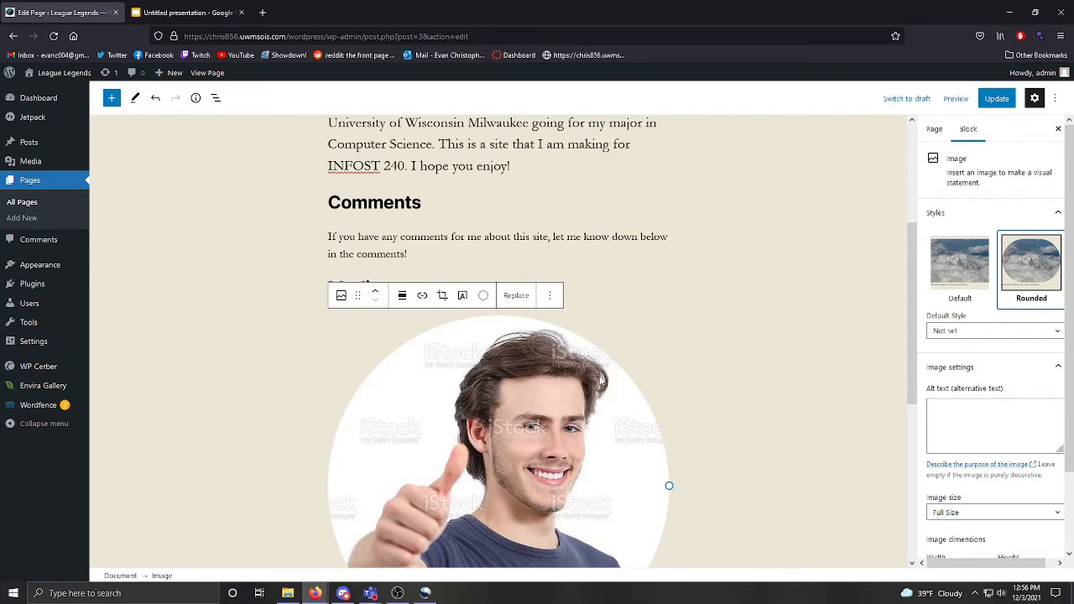
click(390, 253)
scroll(459, 380, down, 4)
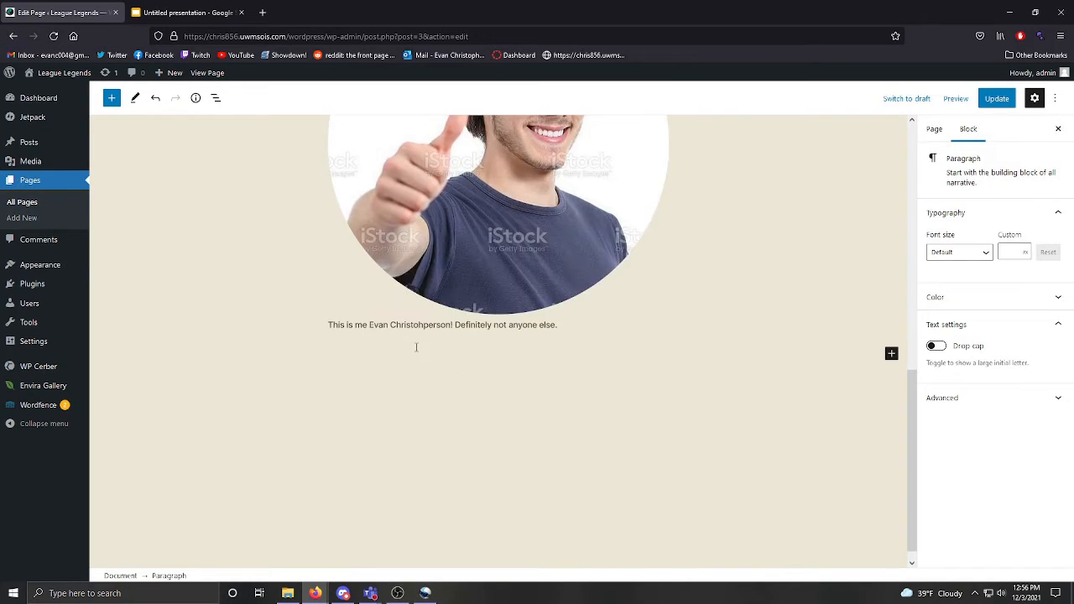
scroll(408, 350, up, 3)
scroll(444, 367, up, 4)
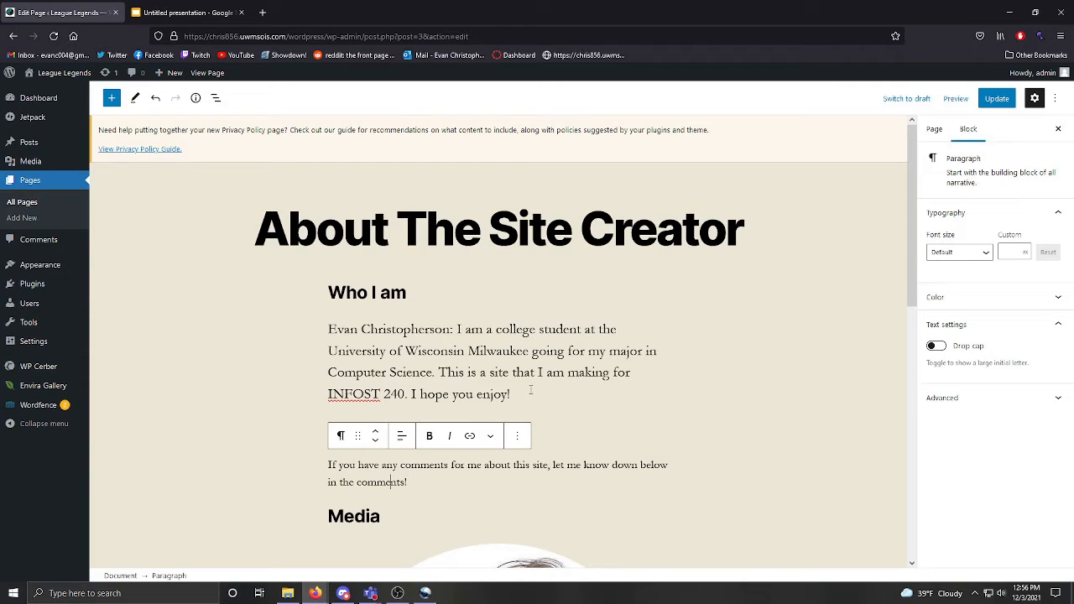
click(1003, 99)
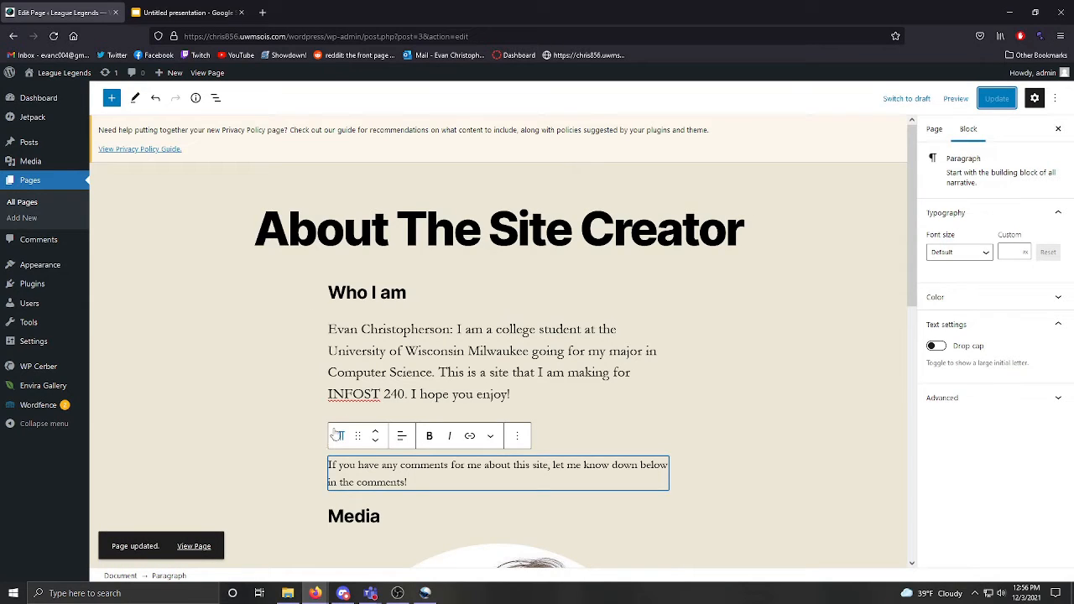
click(194, 546)
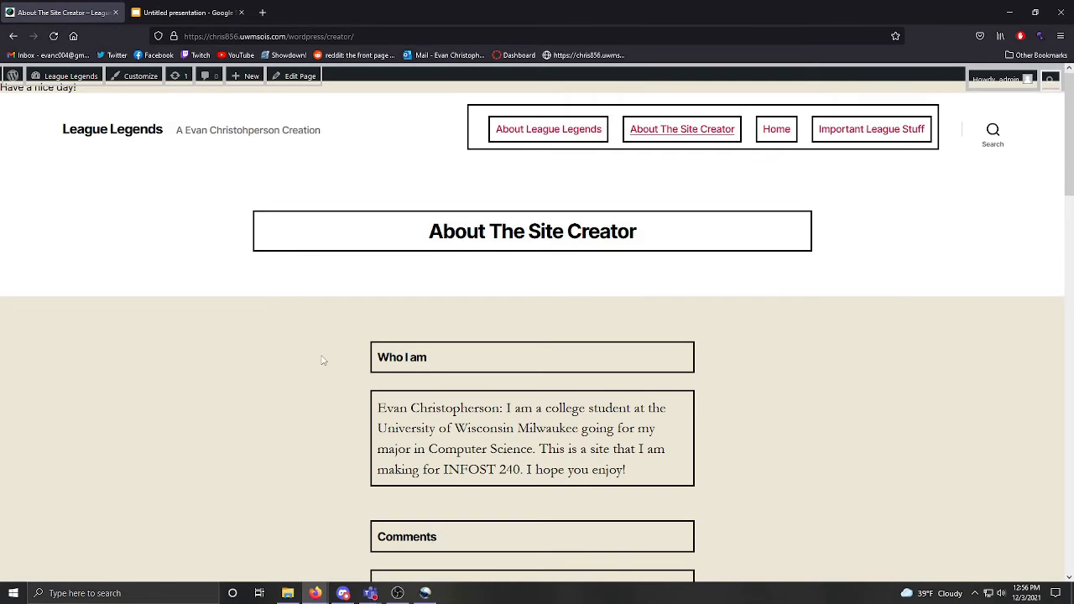
scroll(321, 360, down, 2)
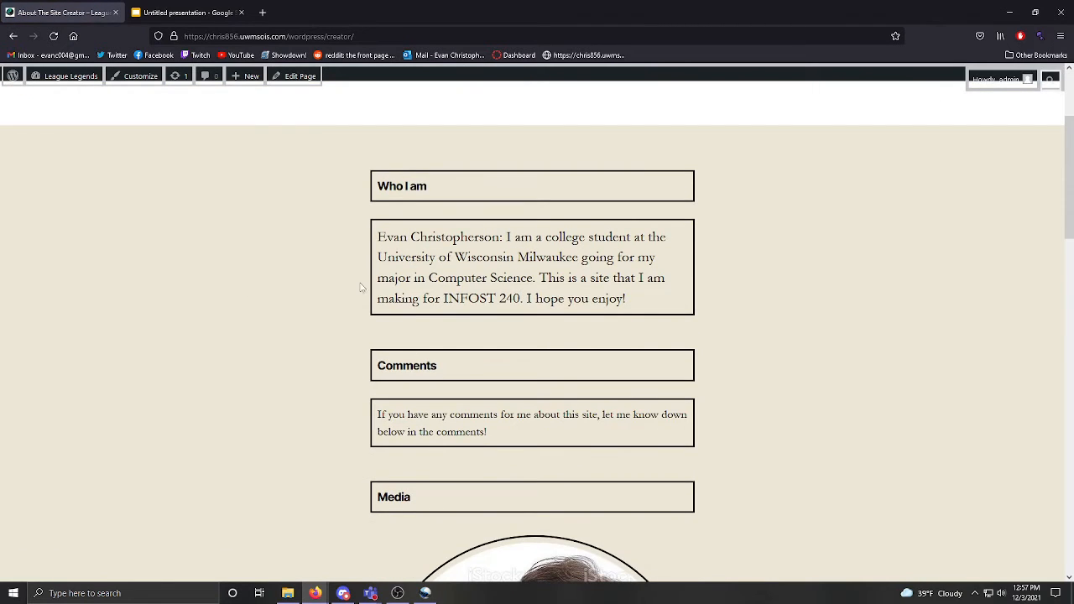
- Check the lower part of the published About The Site Creator page, including the image under Media
scroll(529, 389, down, 5)
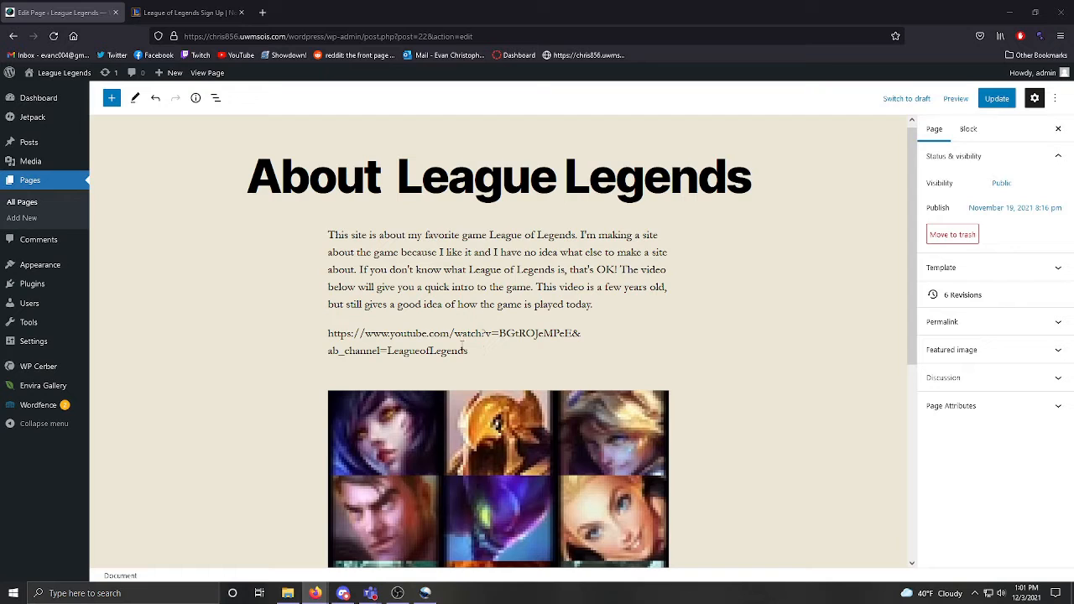
- Copy the web address of the League of Legends sign-up page and return to the About League Legends page editor
click(186, 13)
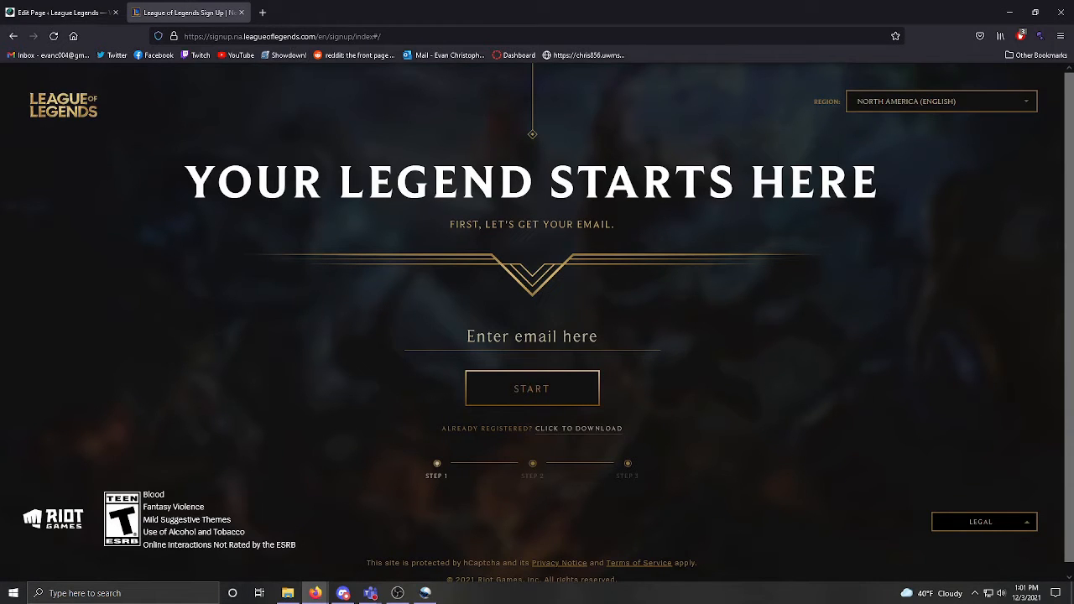
click(295, 36)
key(ctrl+c)
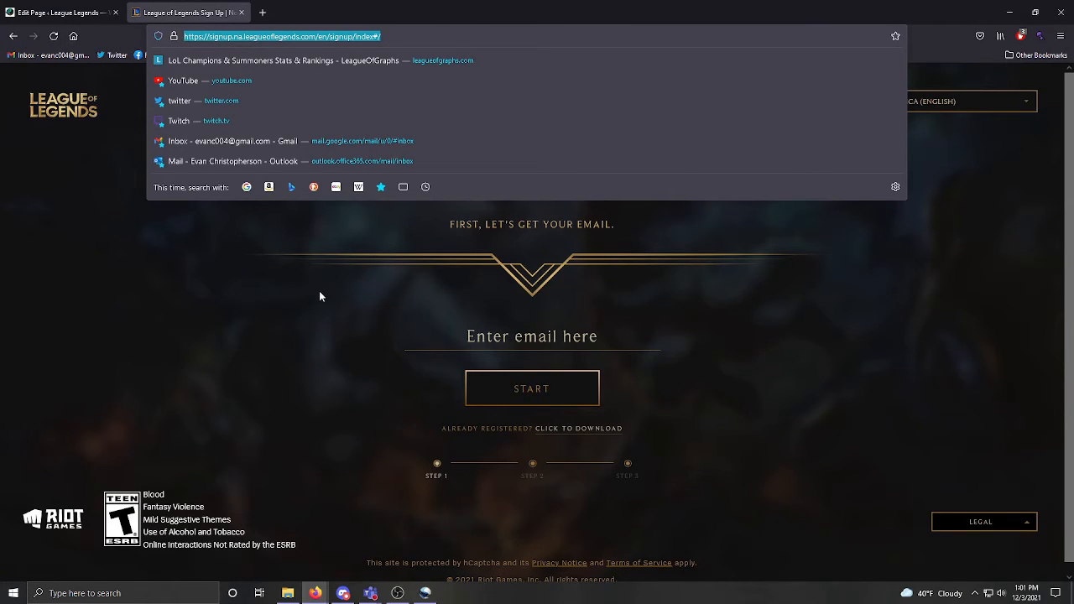
click(233, 252)
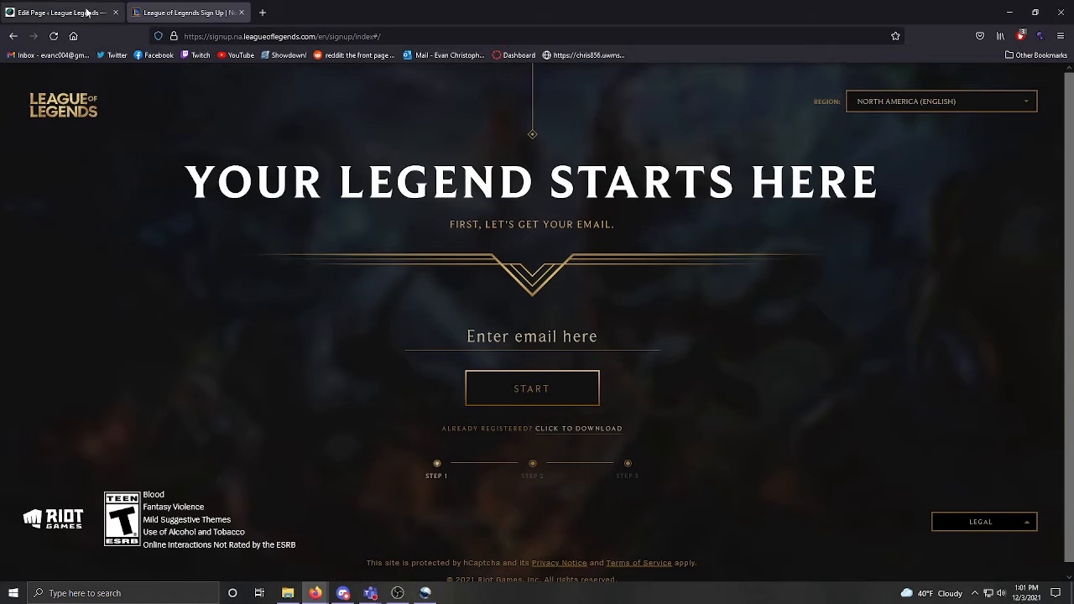
click(58, 12)
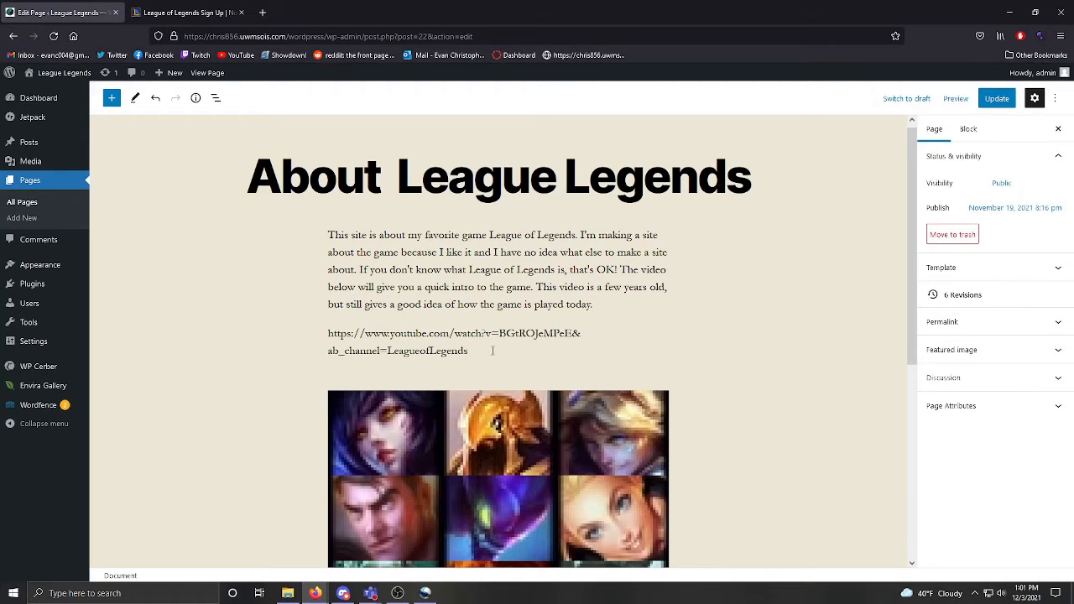
- Add a new paragraph below the YouTube link reading "Sign Up For League Here!"
click(492, 350)
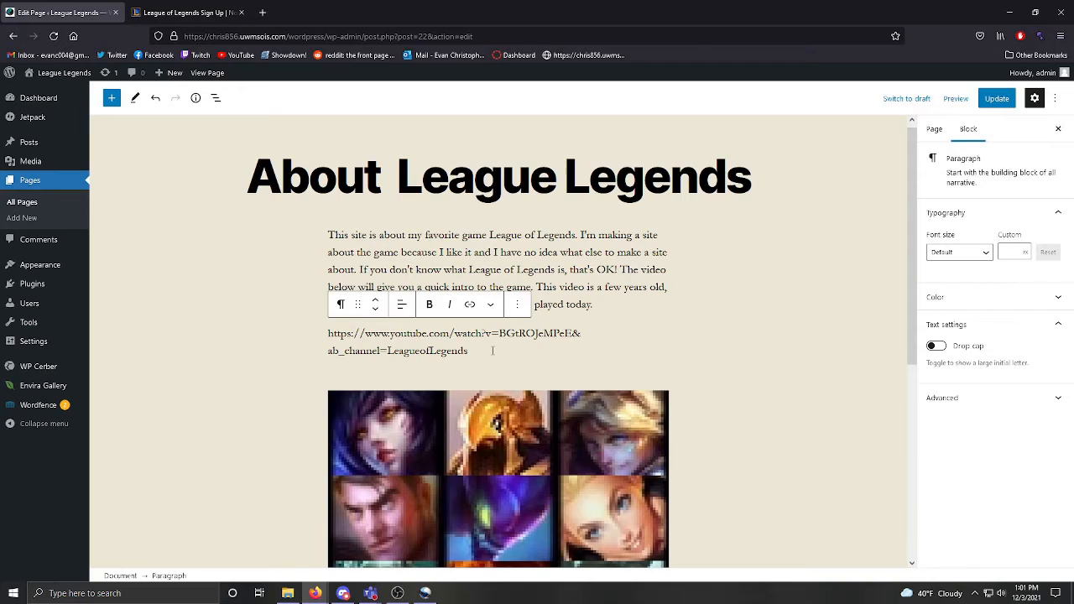
key(Return)
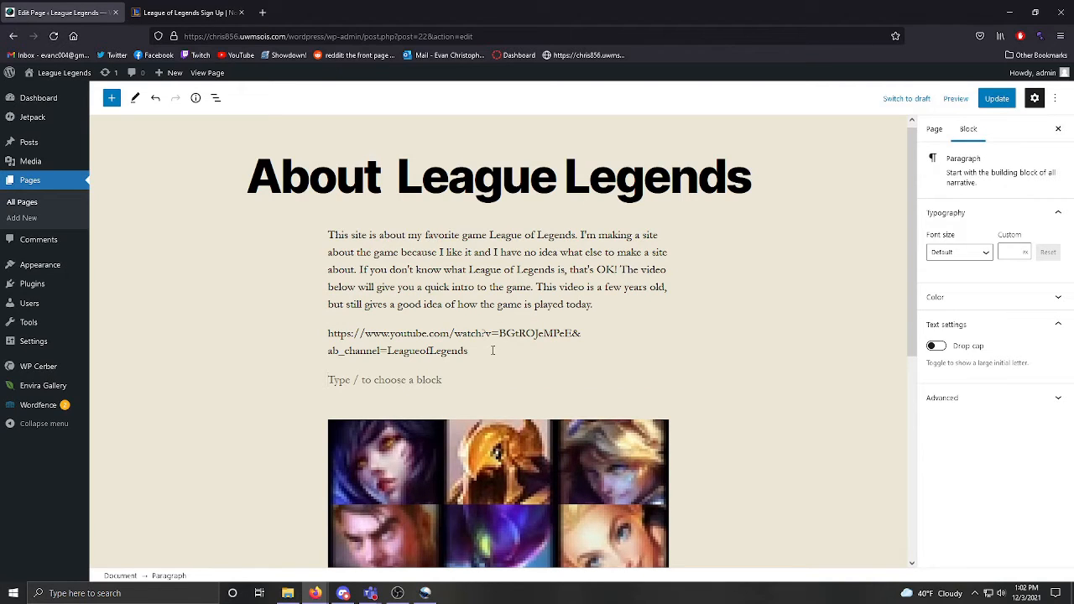
text(Sign Up For League H)
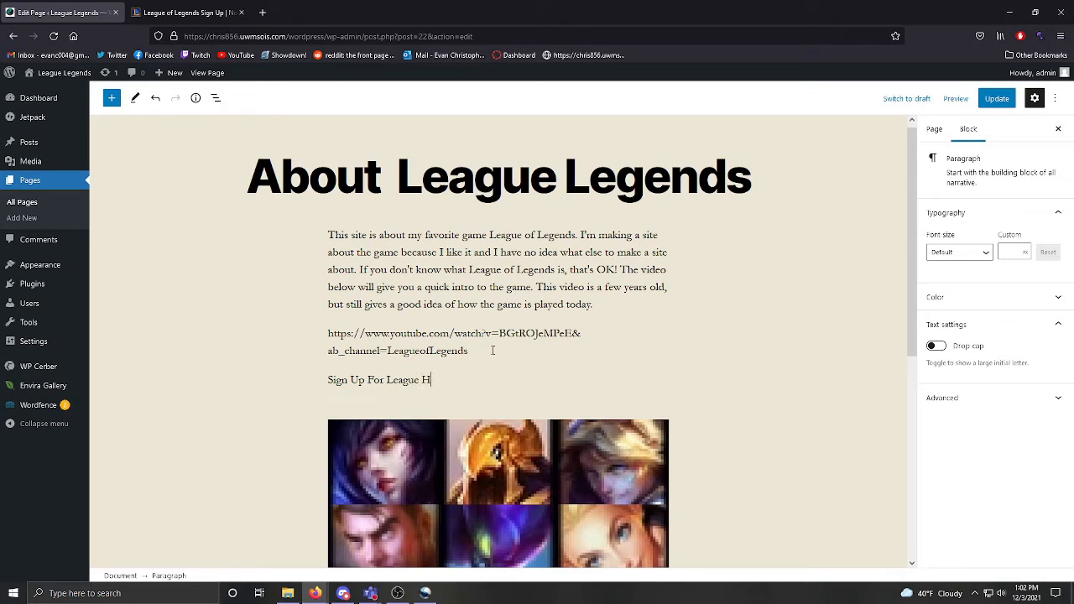
text(ere!)
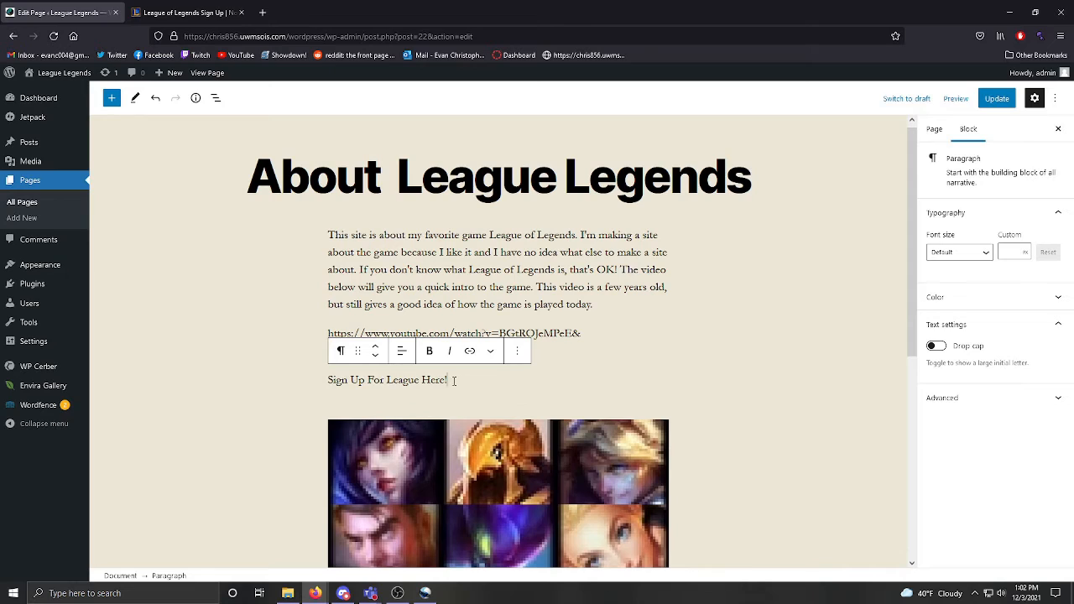
- Link the text "Sign Up For League Here!" to the copied League of Legends sign-up address
drag(452, 380, 310, 382)
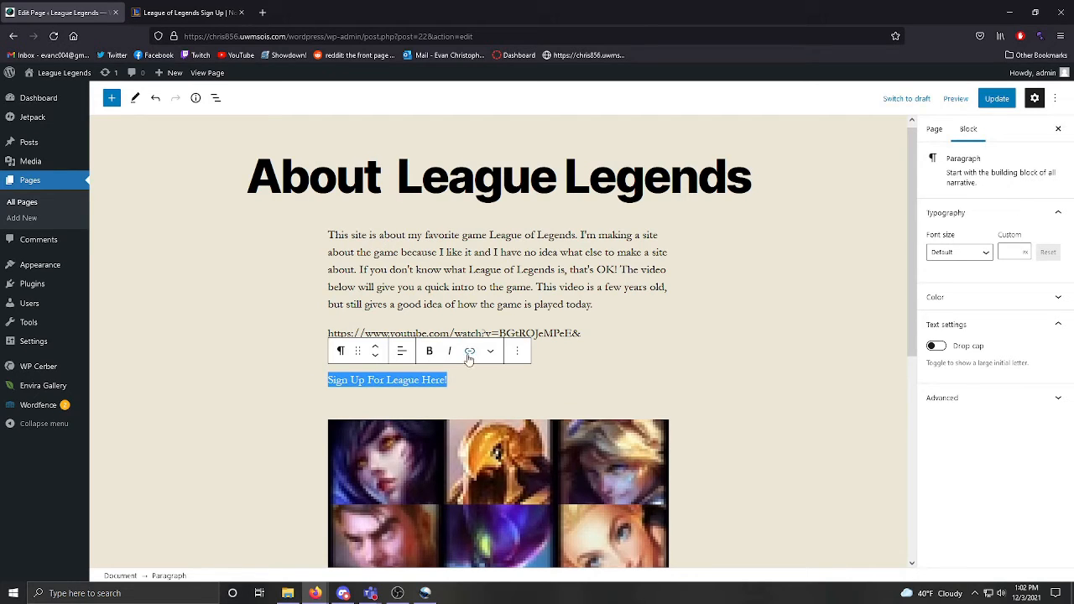
click(469, 351)
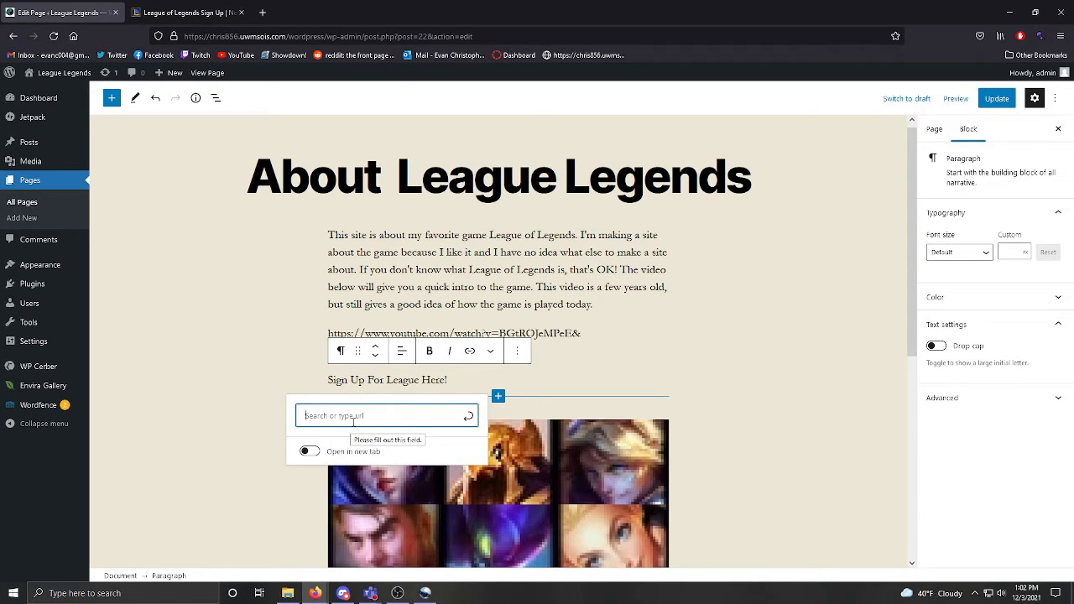
key(ctrl+v)
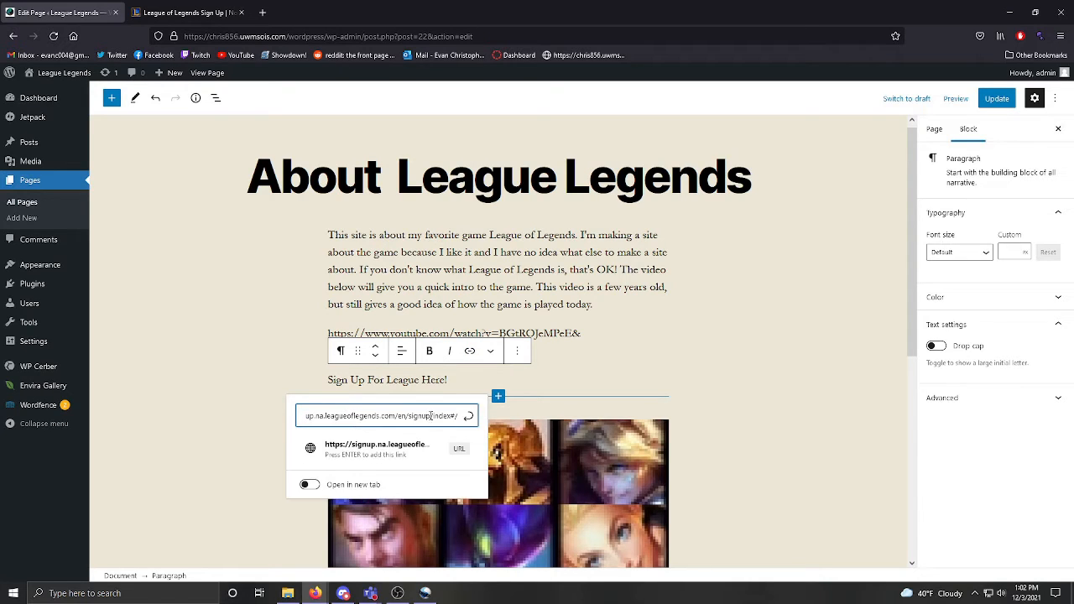
click(398, 450)
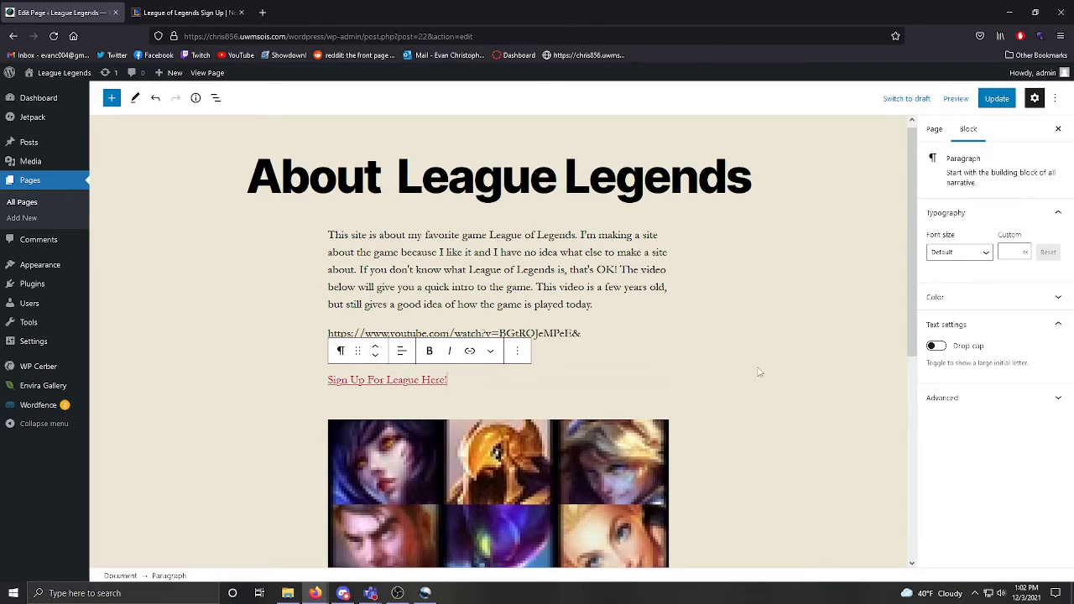
- Update the About League Legends page, view its published version and follow the "Sign Up For League Here!" link
click(997, 99)
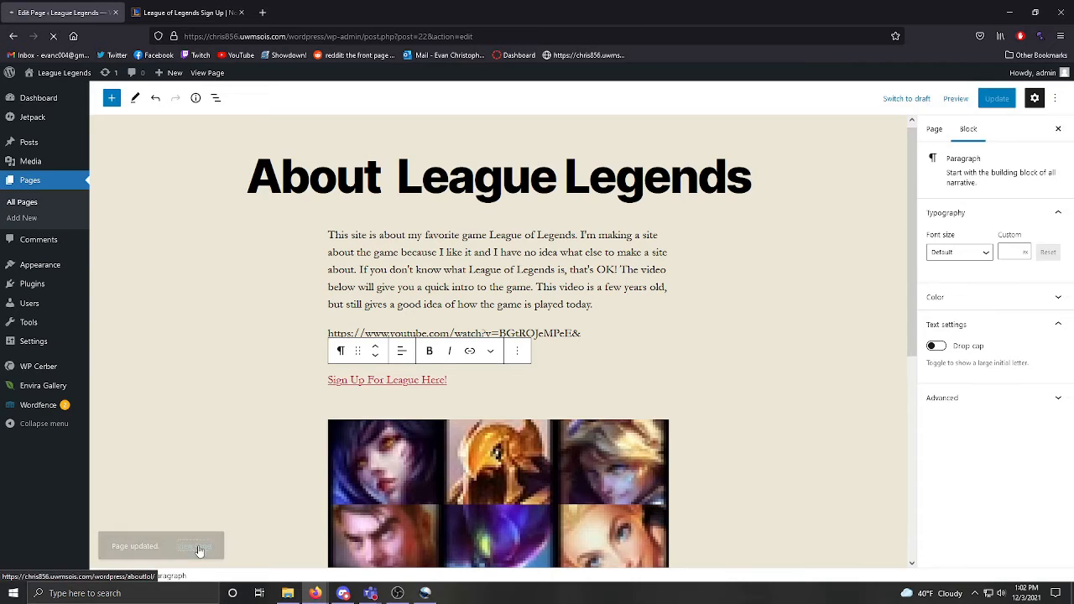
click(200, 547)
scroll(287, 320, down, 5)
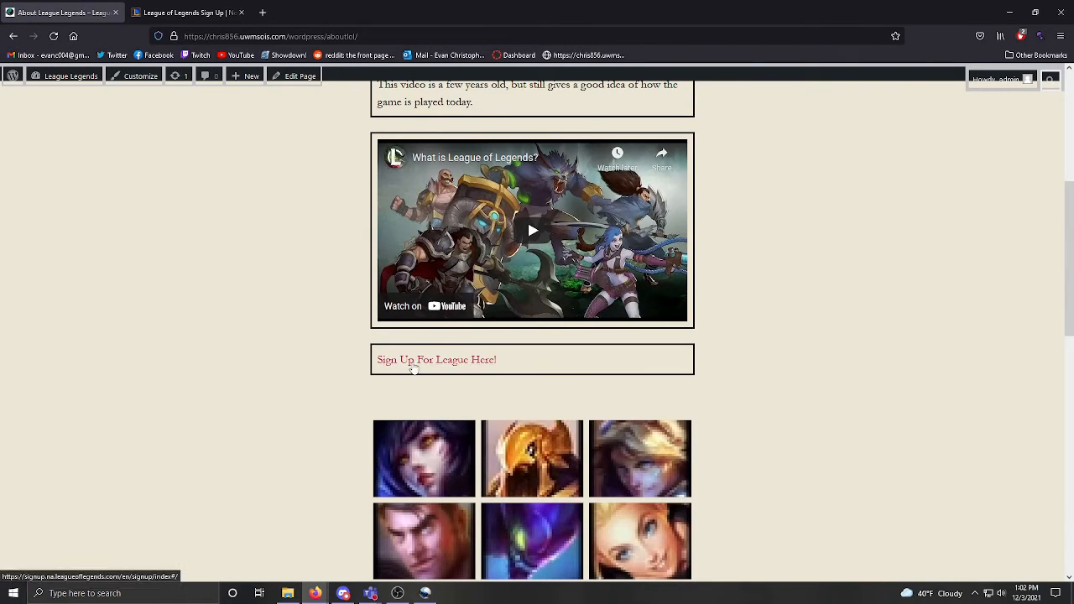
click(412, 362)
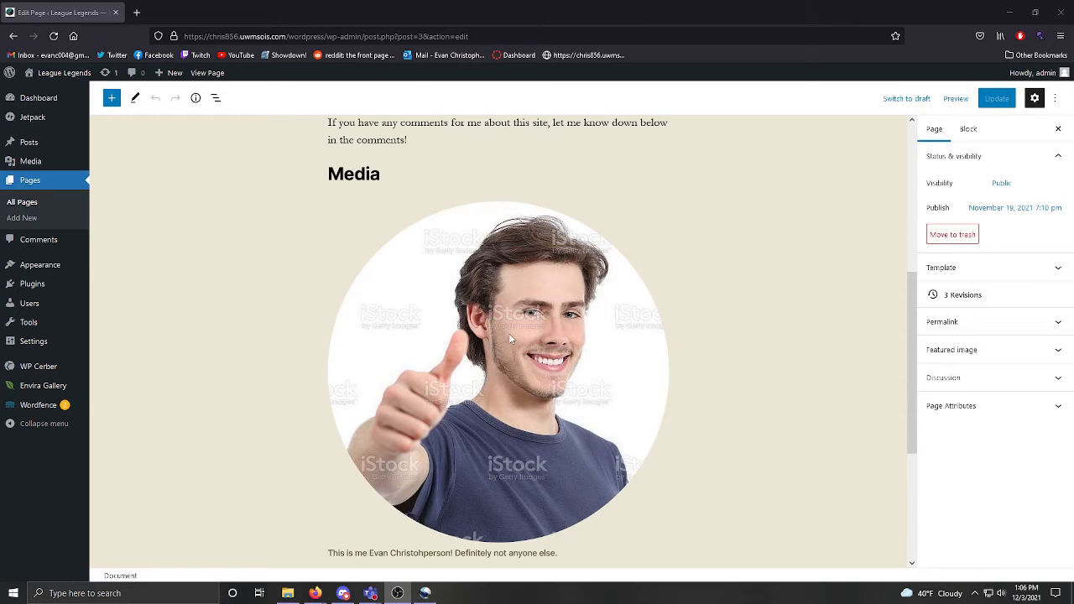
- Insert an Image block below the captioned round photo at the end of the page
scroll(508, 333, down, 3)
click(541, 375)
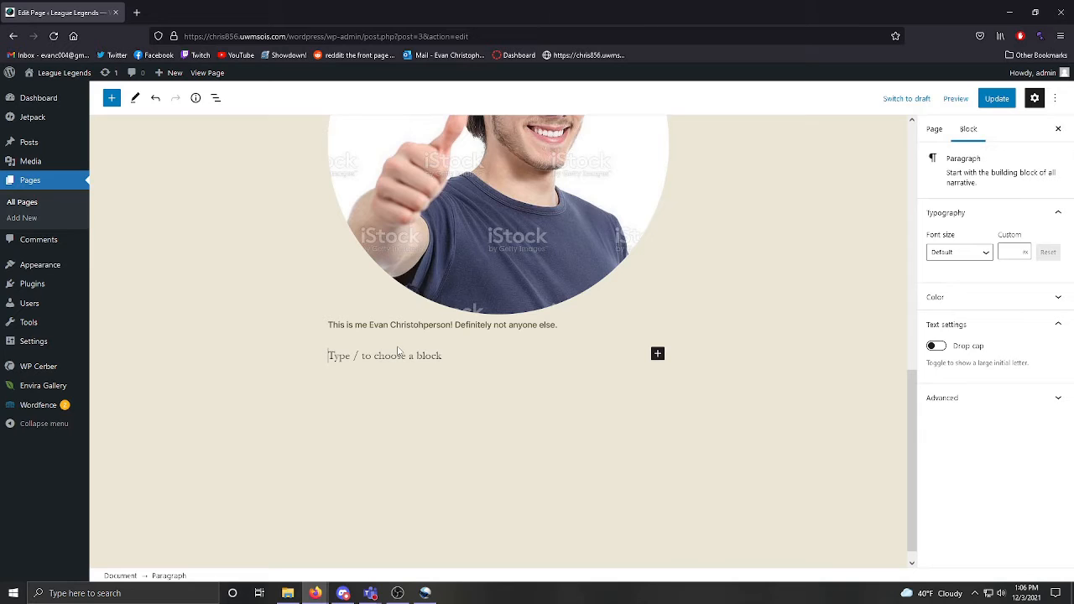
text(/)
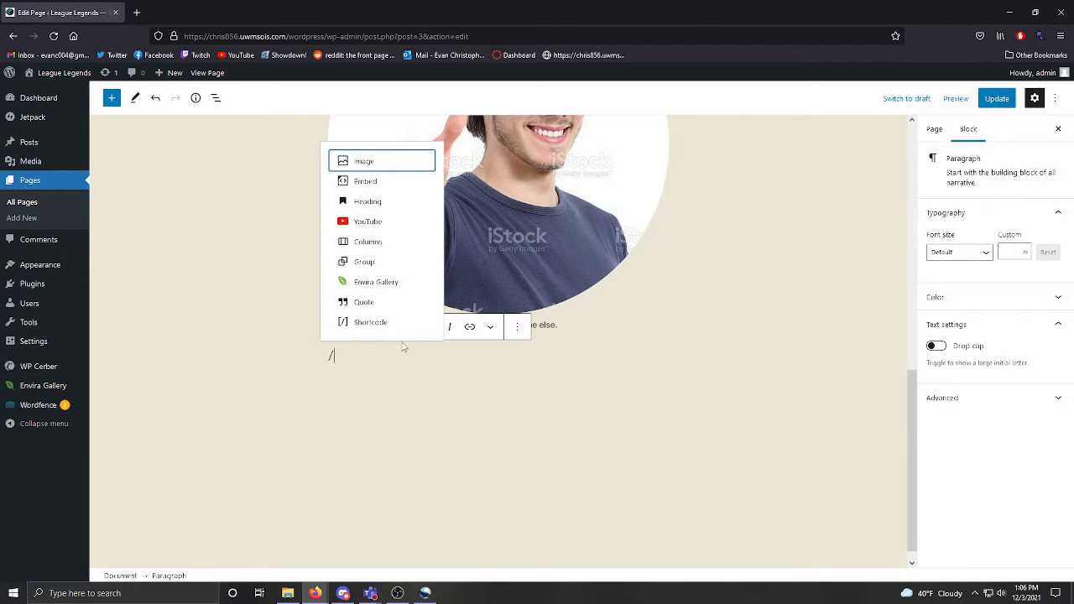
click(373, 163)
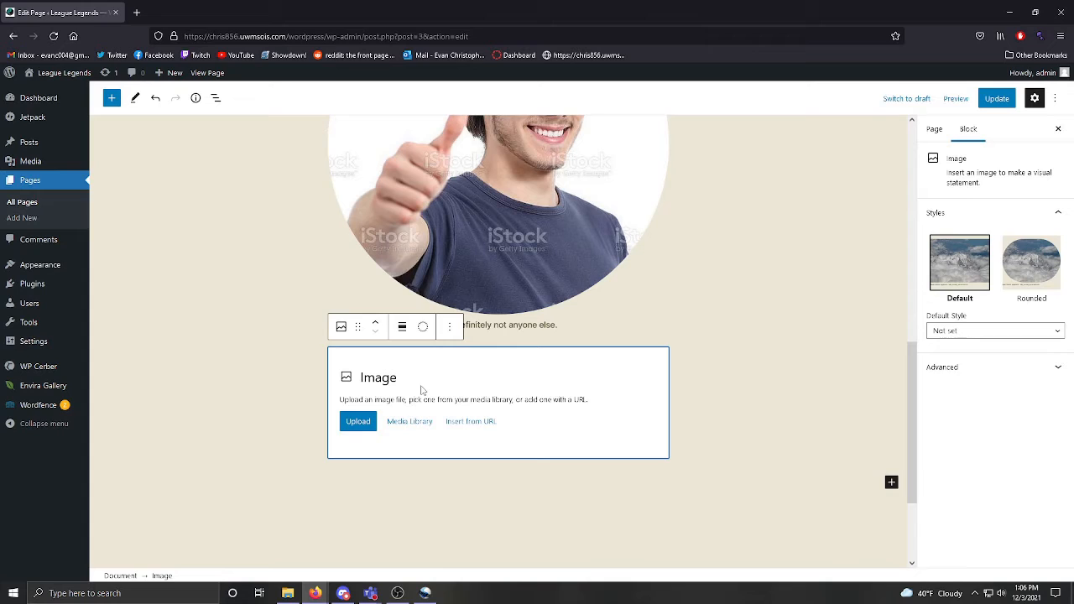
- Fill the new Image block with the thumbs-up man photo from the Media Library
click(358, 422)
click(402, 424)
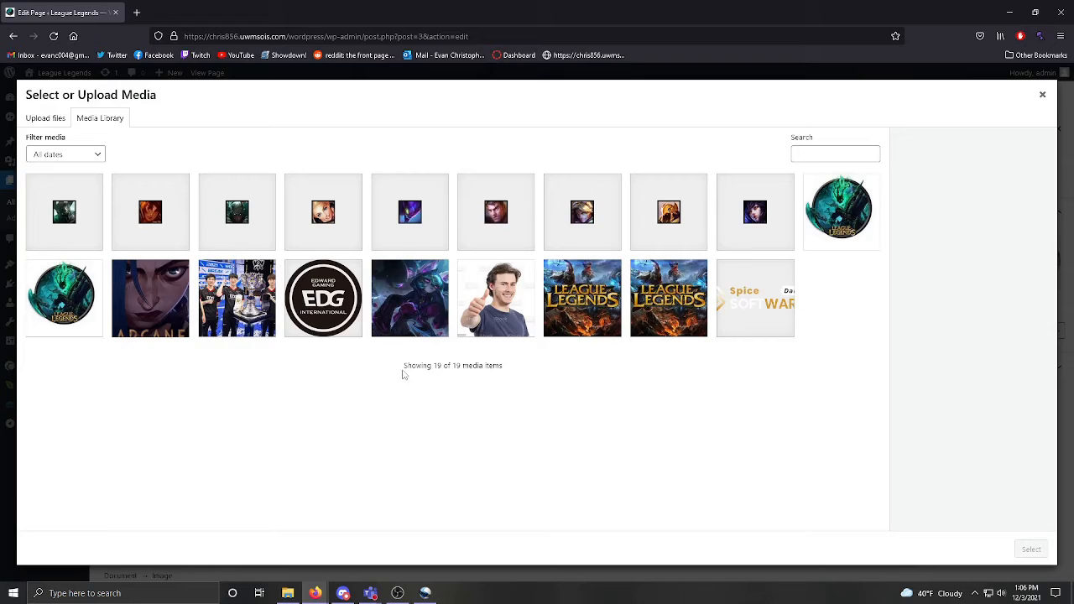
click(502, 294)
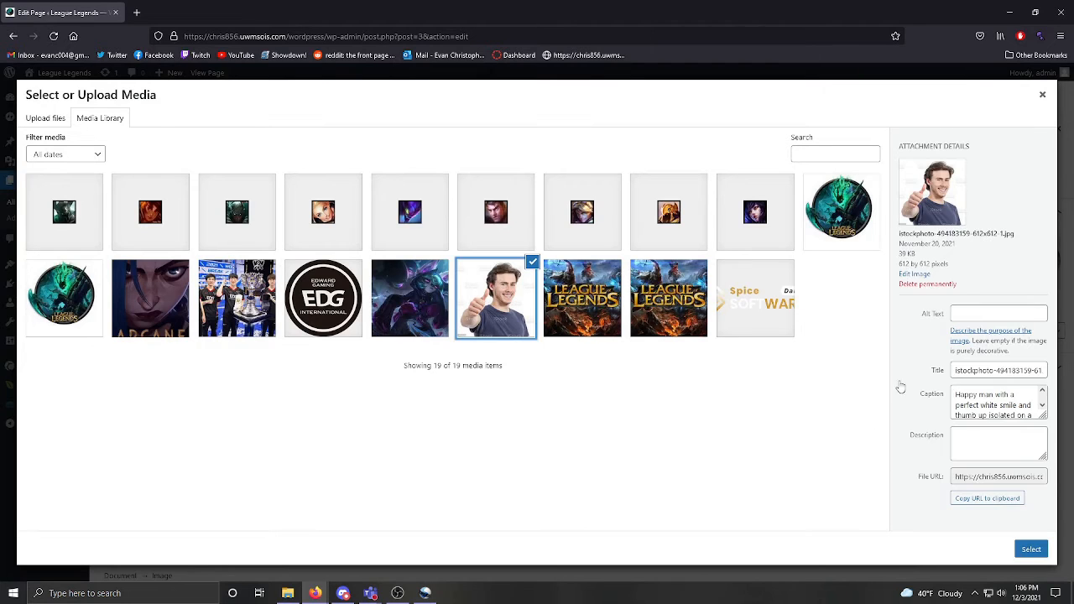
click(1039, 550)
click(1025, 550)
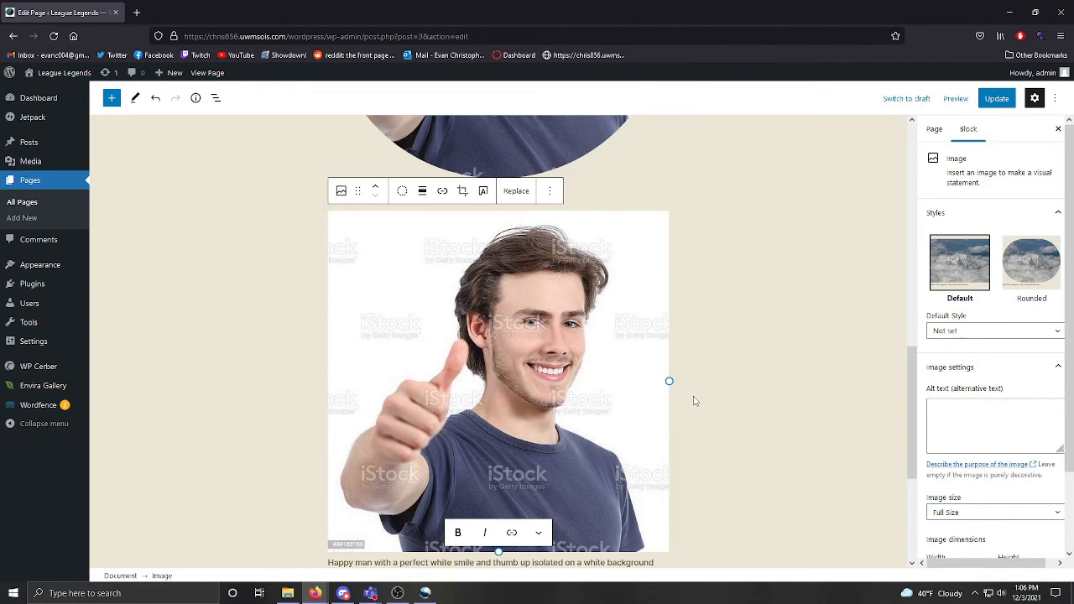
- Shrink the newly inserted thumbs-up photo to about 221 by 221 pixels
scroll(696, 398, down, 1)
scroll(684, 442, up, 1)
drag(504, 541, 486, 337)
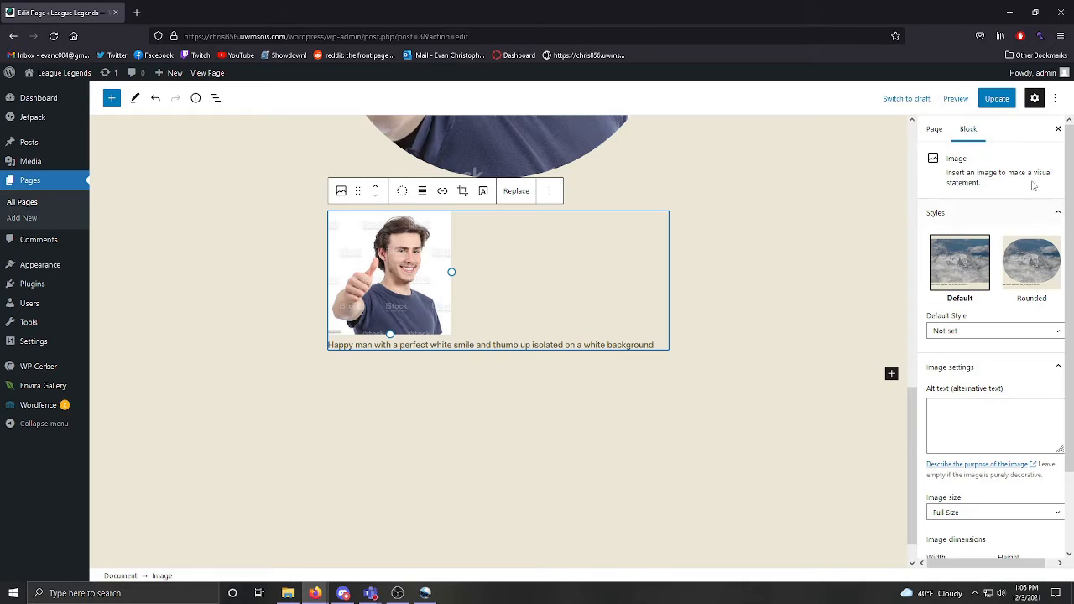
- Review the Default Style choices, alt text, image size and dimension settings of the new image
click(990, 330)
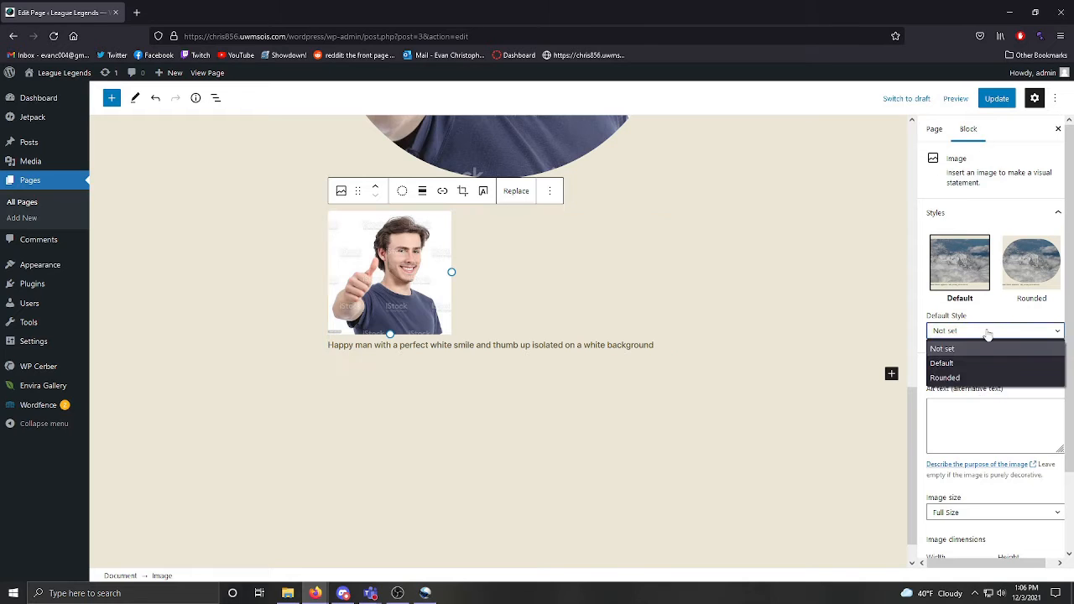
click(988, 331)
scroll(990, 331, down, 1)
click(977, 320)
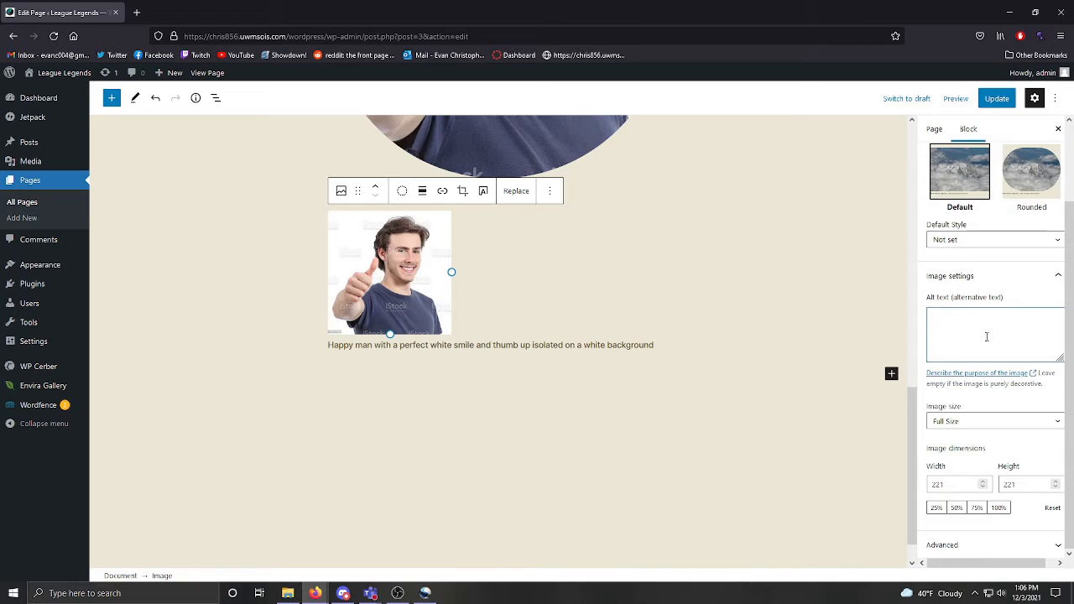
scroll(994, 354, up, 1)
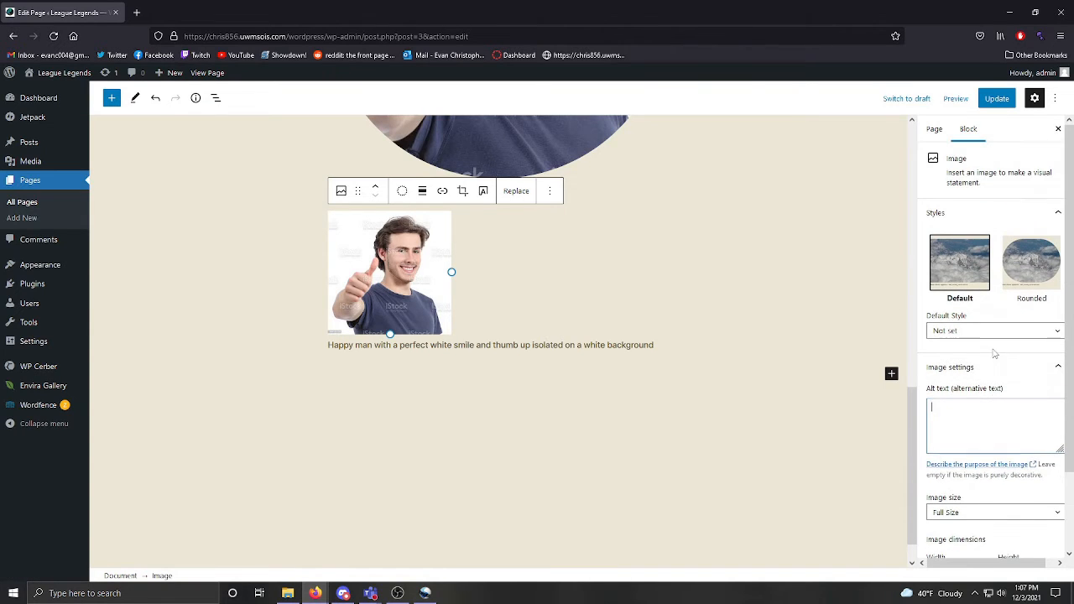
scroll(629, 379, up, 2)
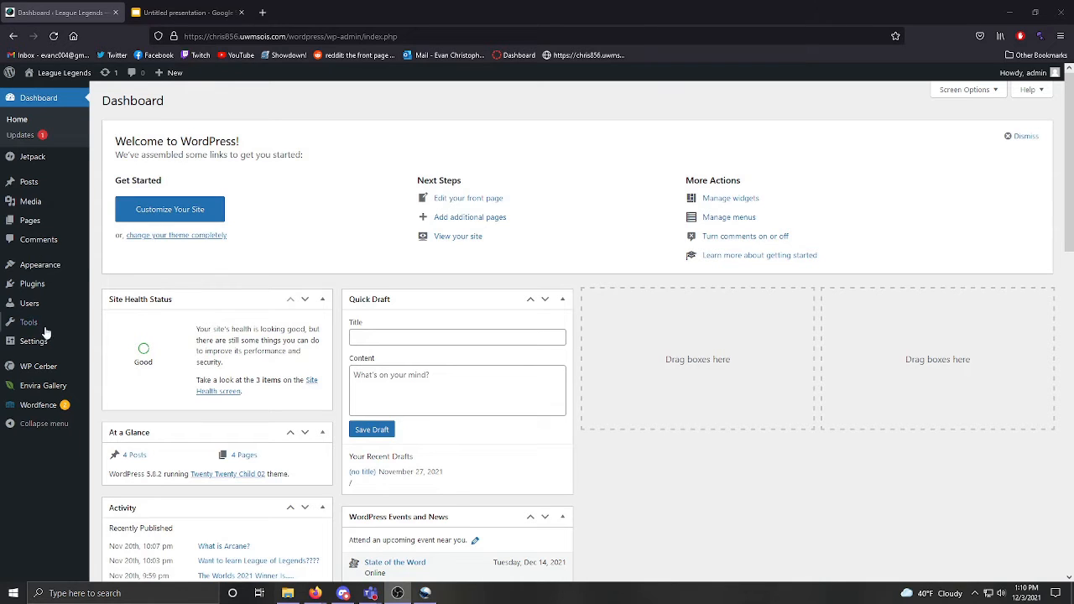
- Open the page for adding new plugins and browse the Popular and Recommended plugins
mouse_move(37, 291)
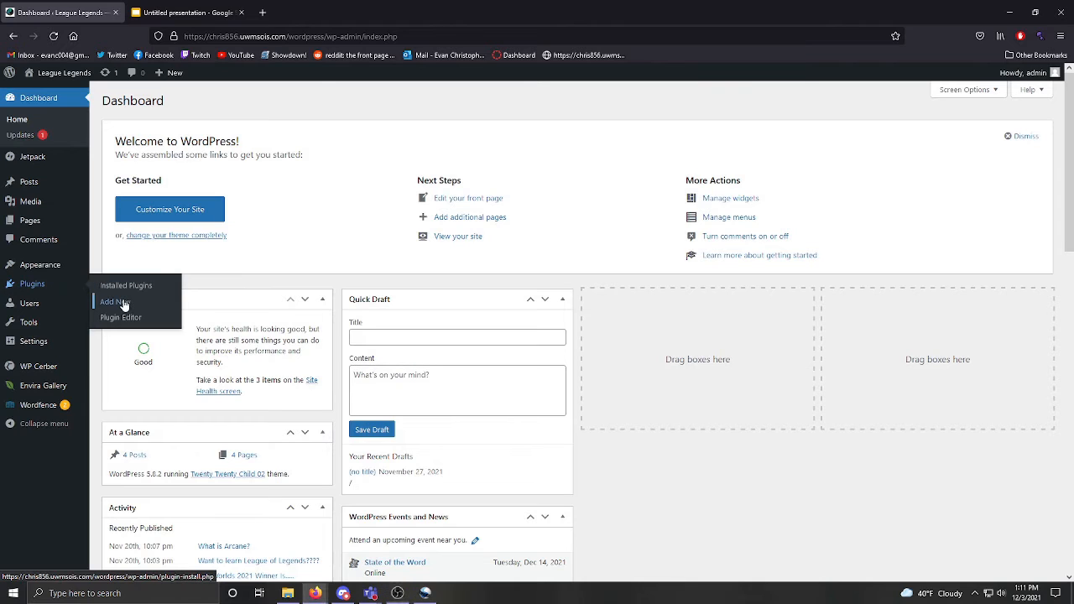
click(123, 303)
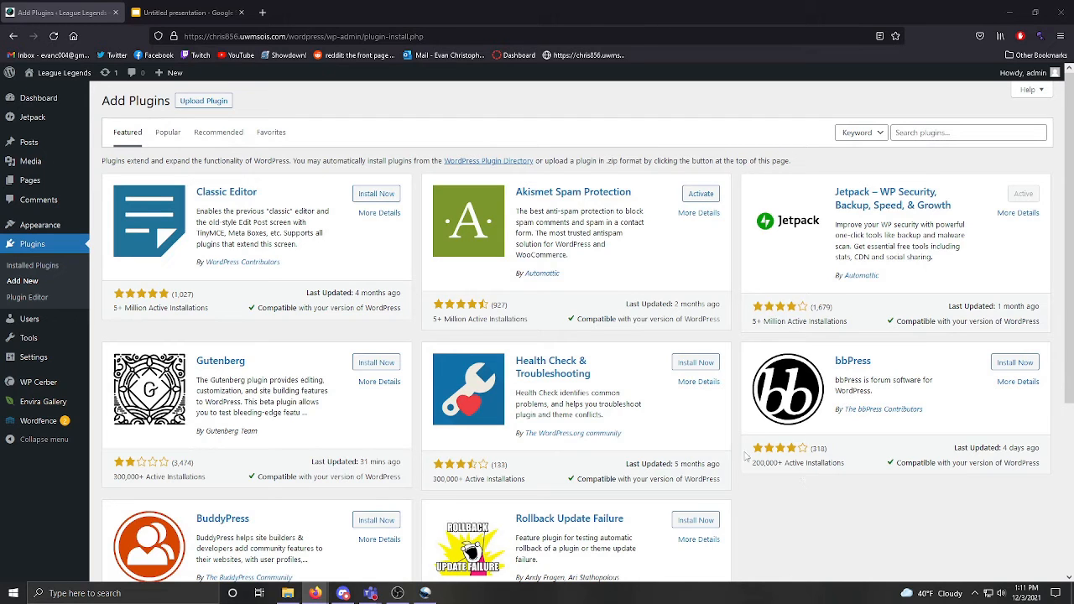
click(169, 135)
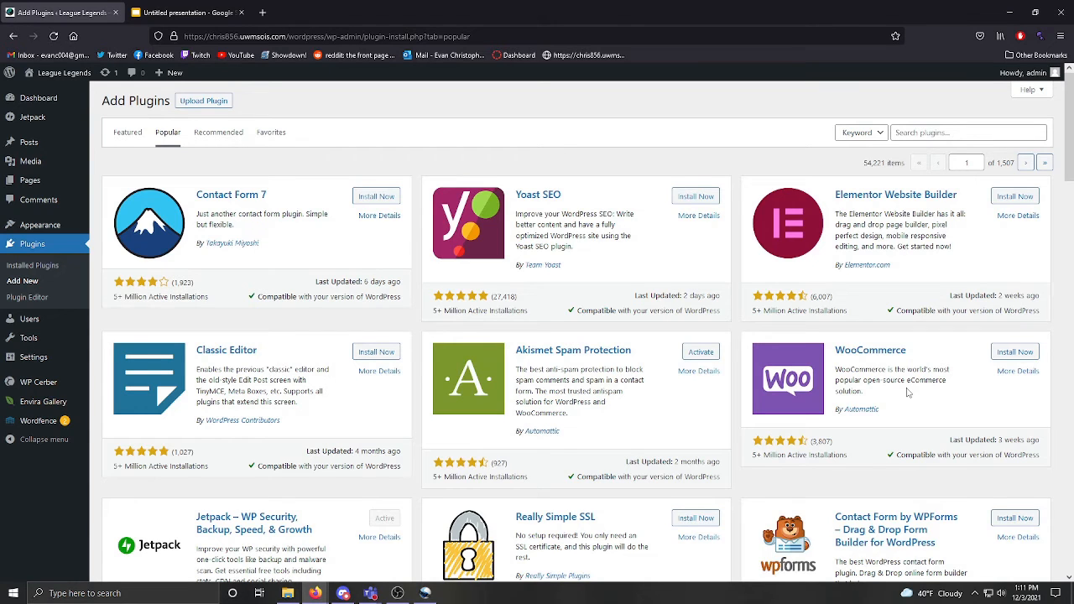
click(220, 136)
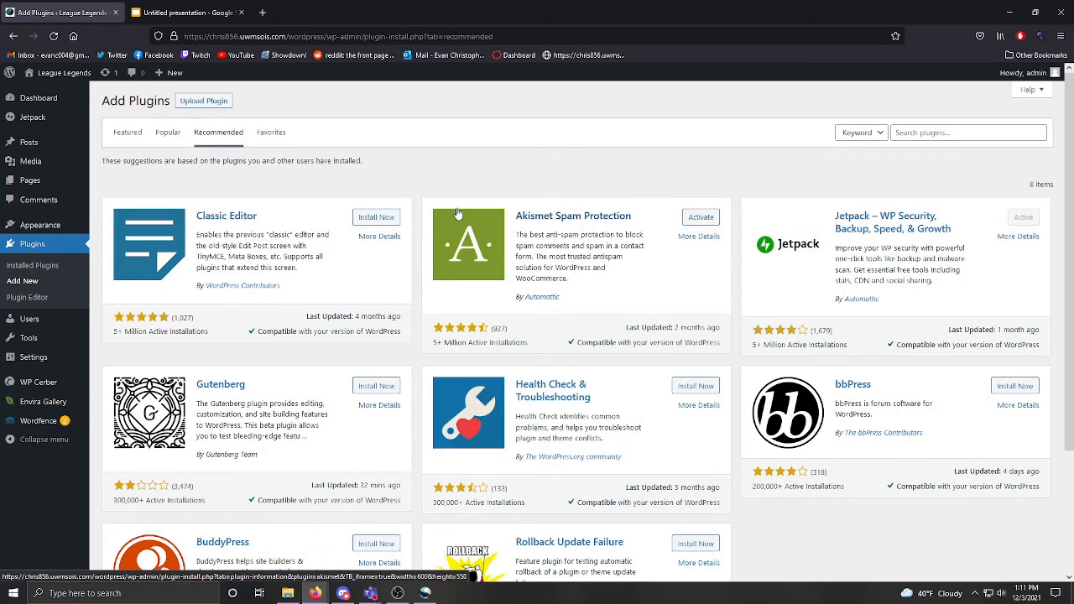
click(920, 132)
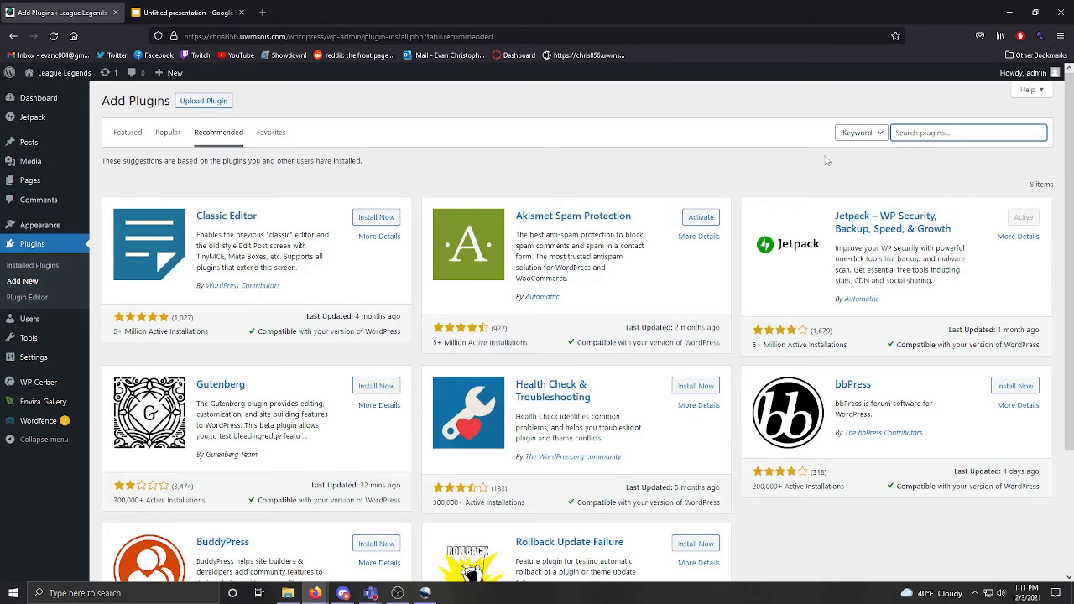
- Install and activate the Health Check & Troubleshooting plugin from the recommended plugins
scroll(541, 235, down, 3)
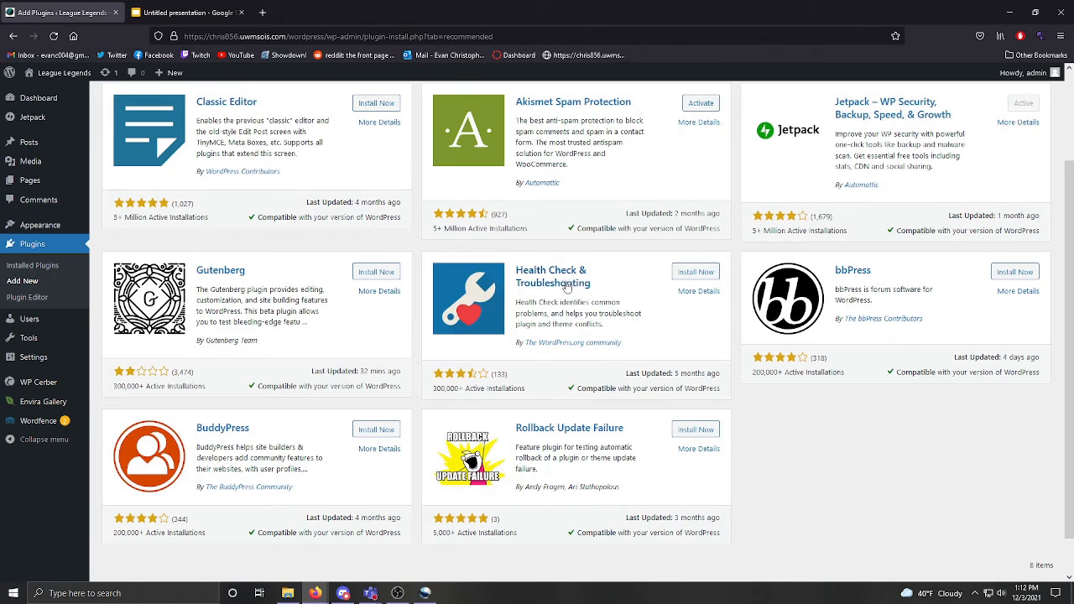
click(697, 273)
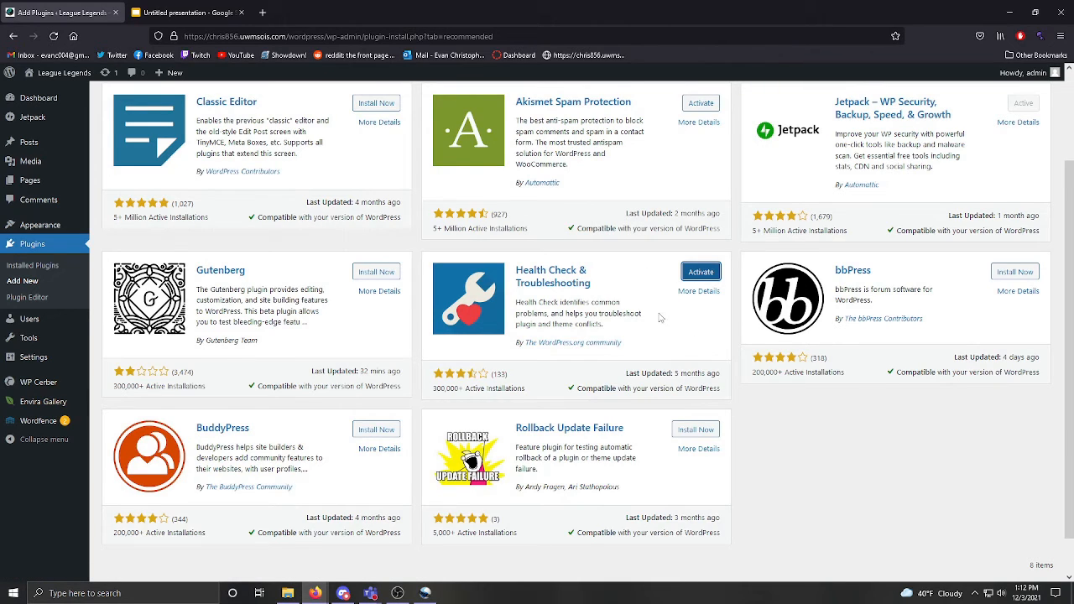
click(701, 273)
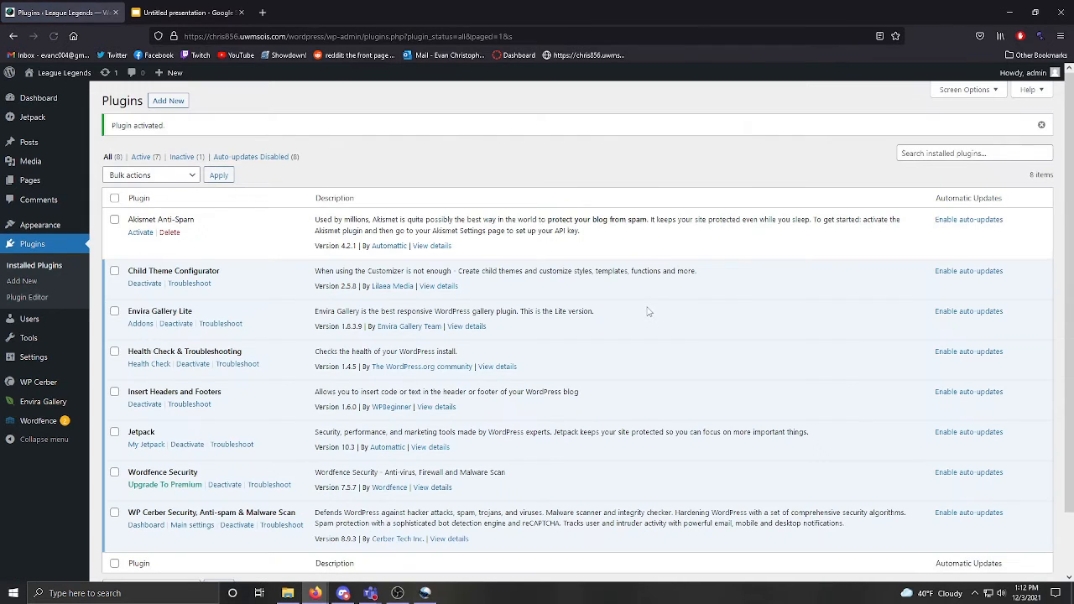
- Deactivate the Health Check & Troubleshooting plugin and delete it together with its data
scroll(317, 244, down, 2)
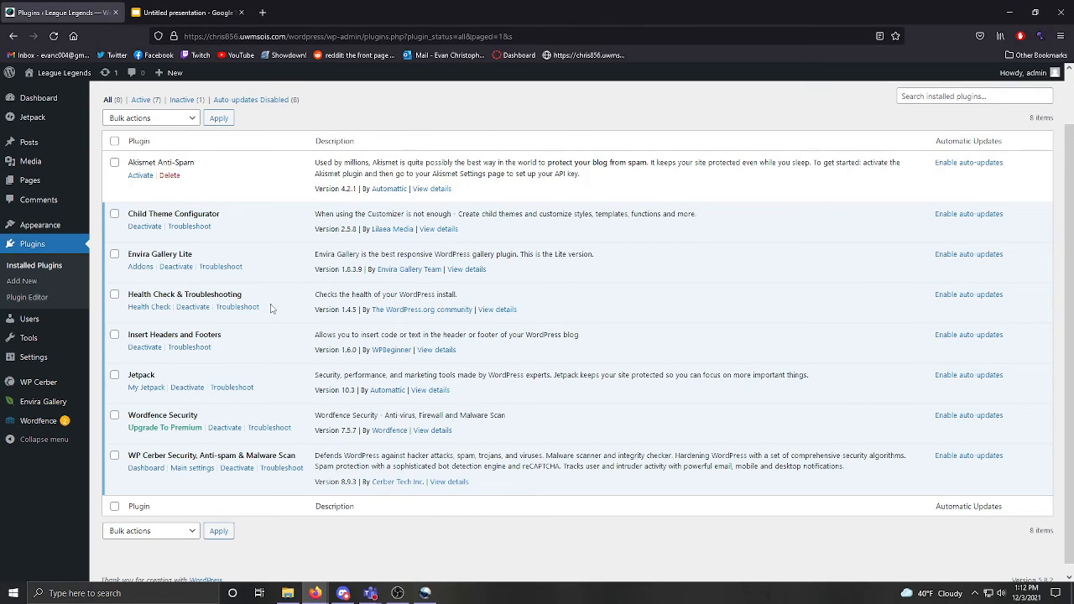
click(194, 308)
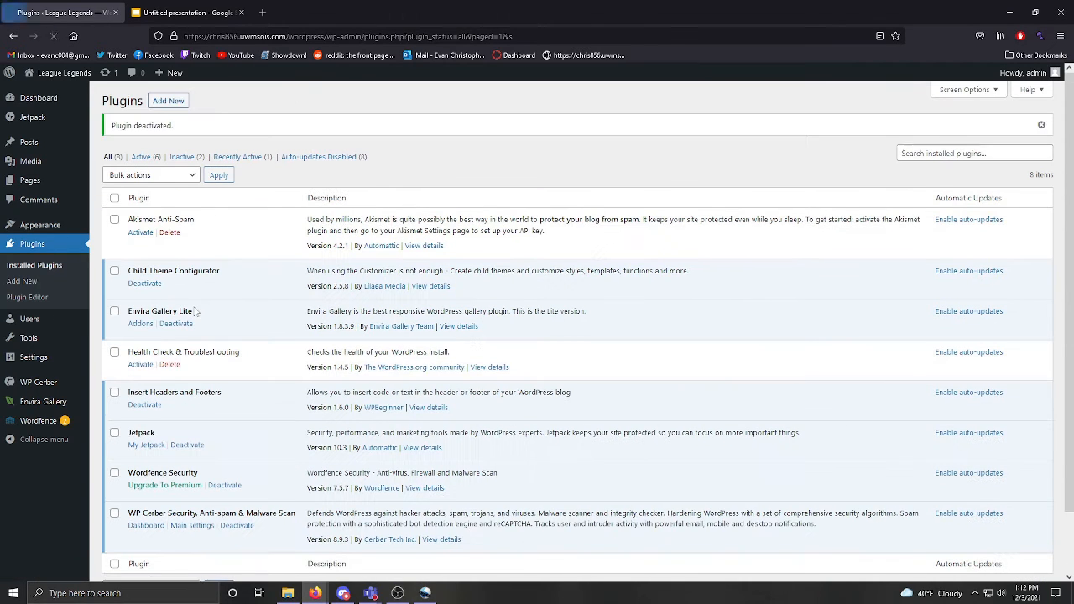
click(172, 365)
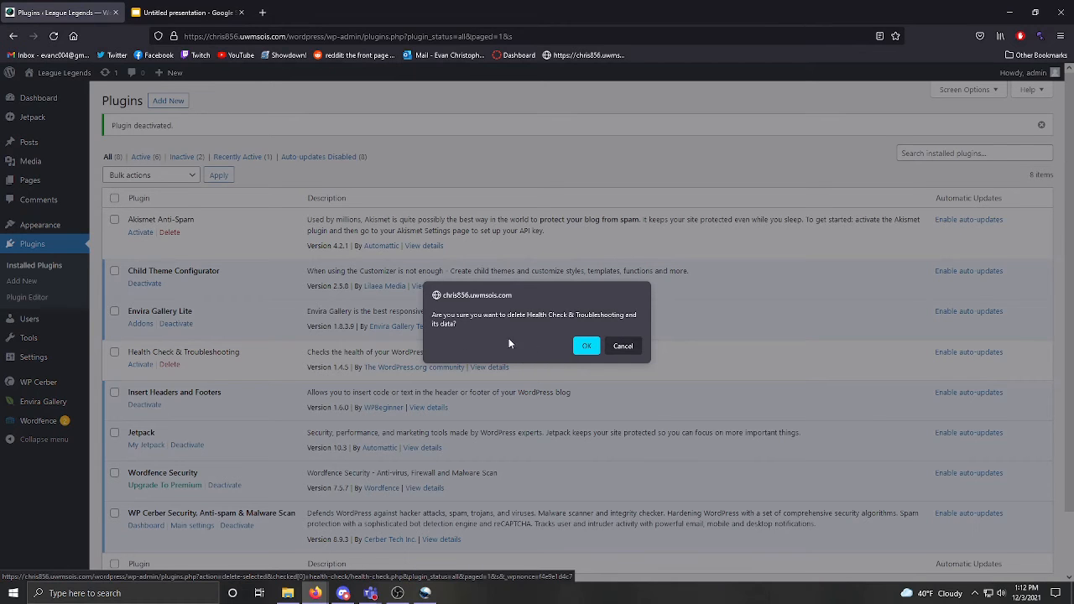
click(587, 347)
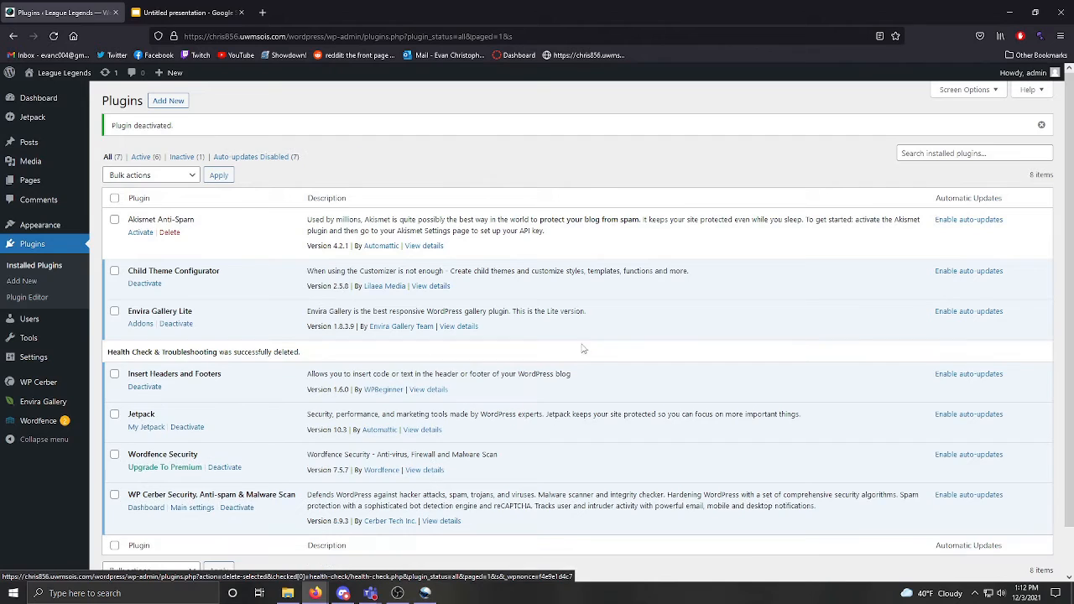
scroll(259, 379, down, 1)
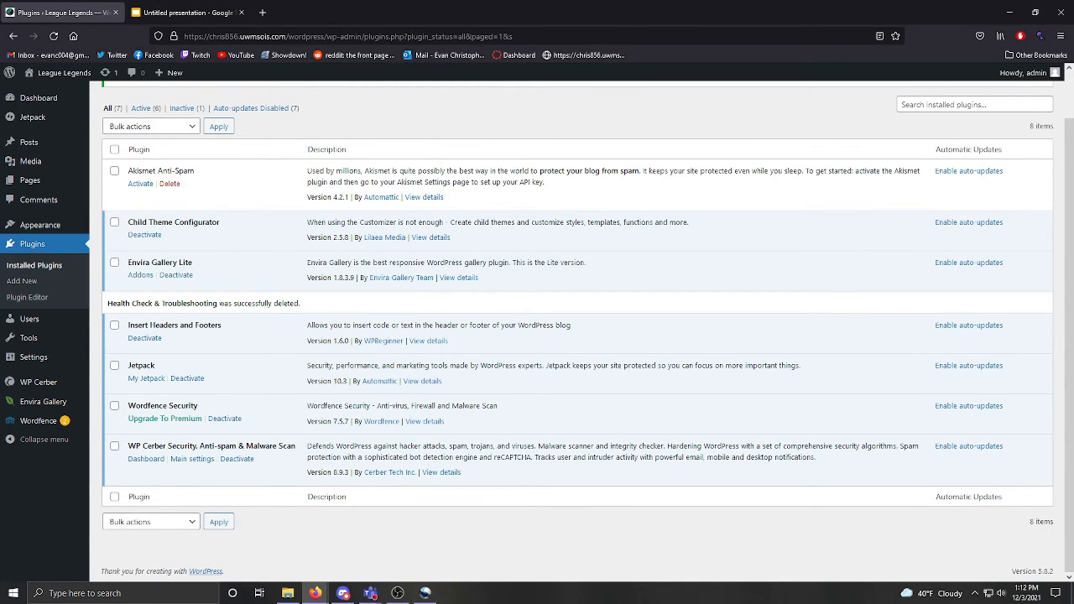
key(alt+Tab)
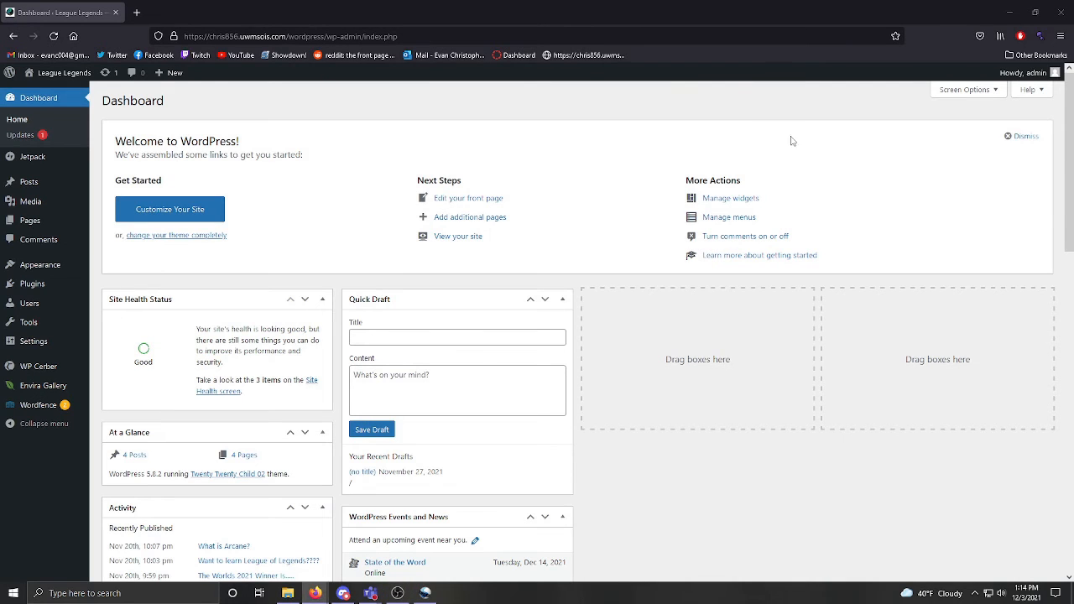
- Open the page for adding new themes and browse the Latest, Favorites and Popular themes
mouse_move(37, 391)
mouse_move(41, 267)
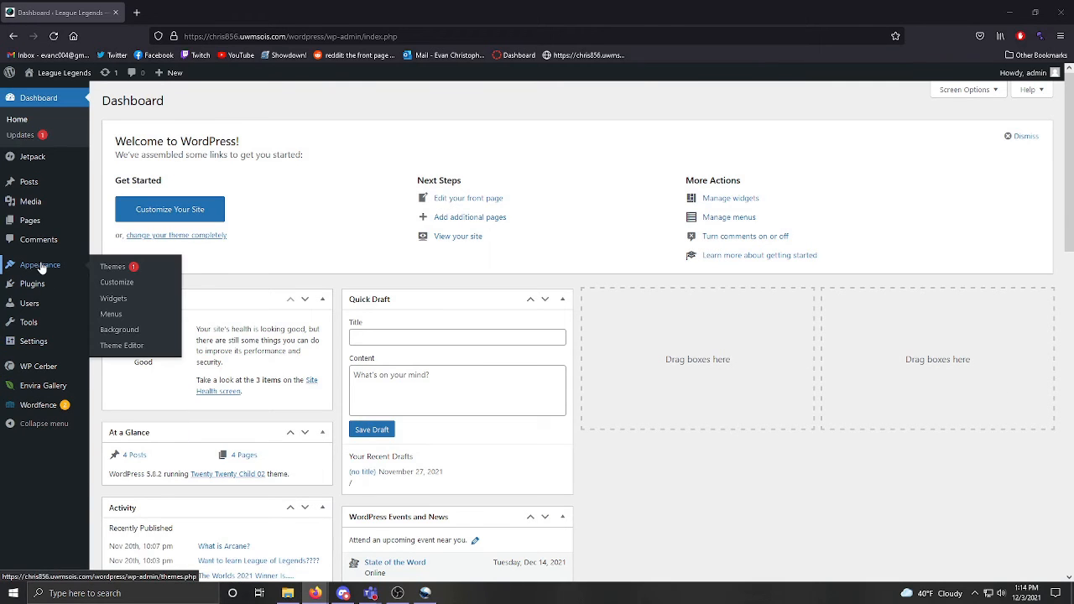
click(109, 268)
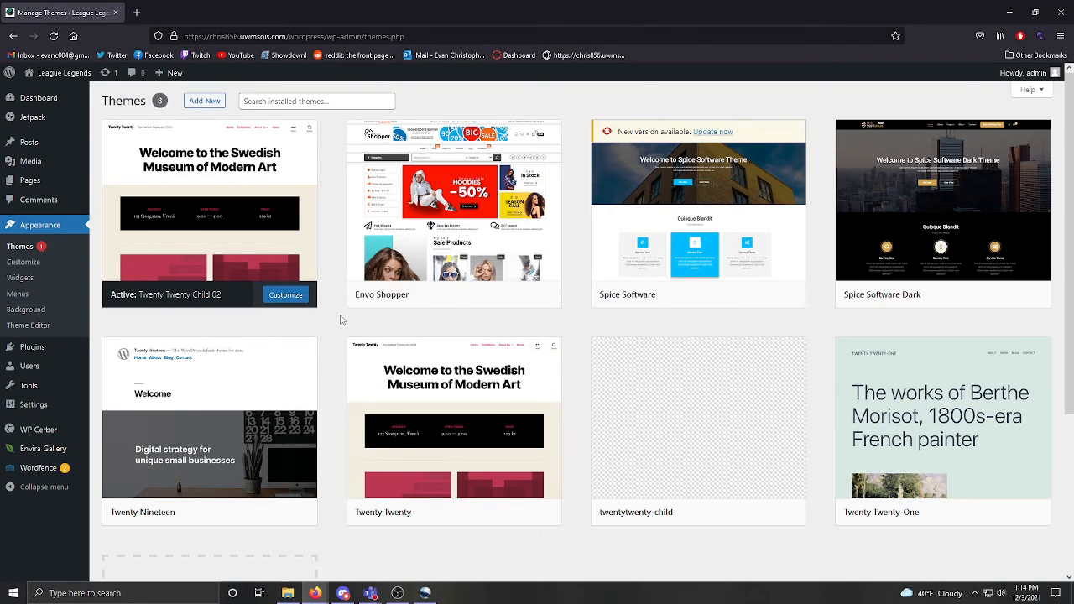
click(210, 102)
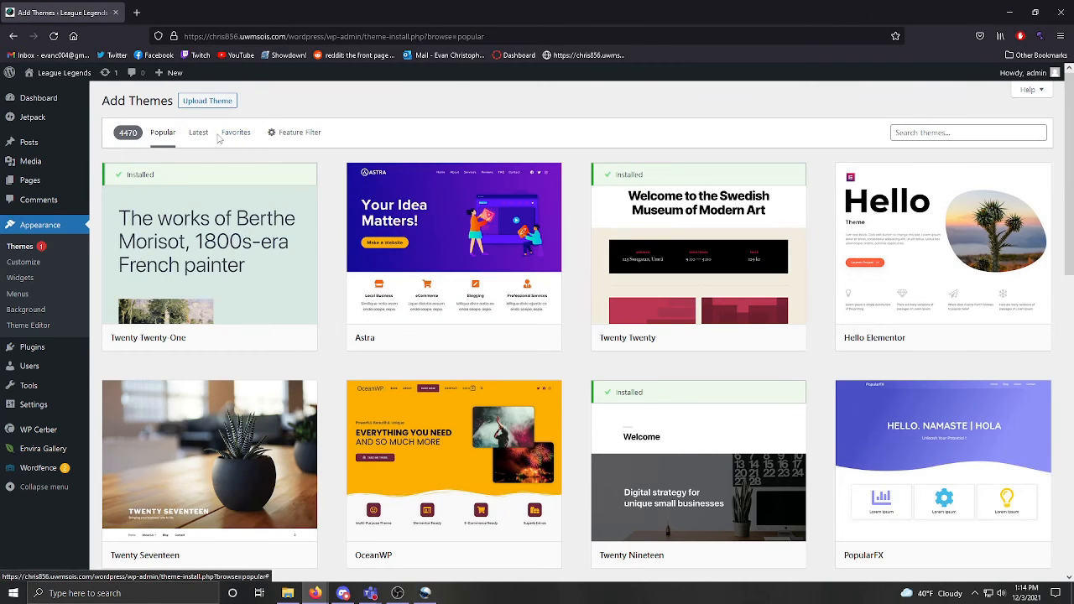
click(199, 134)
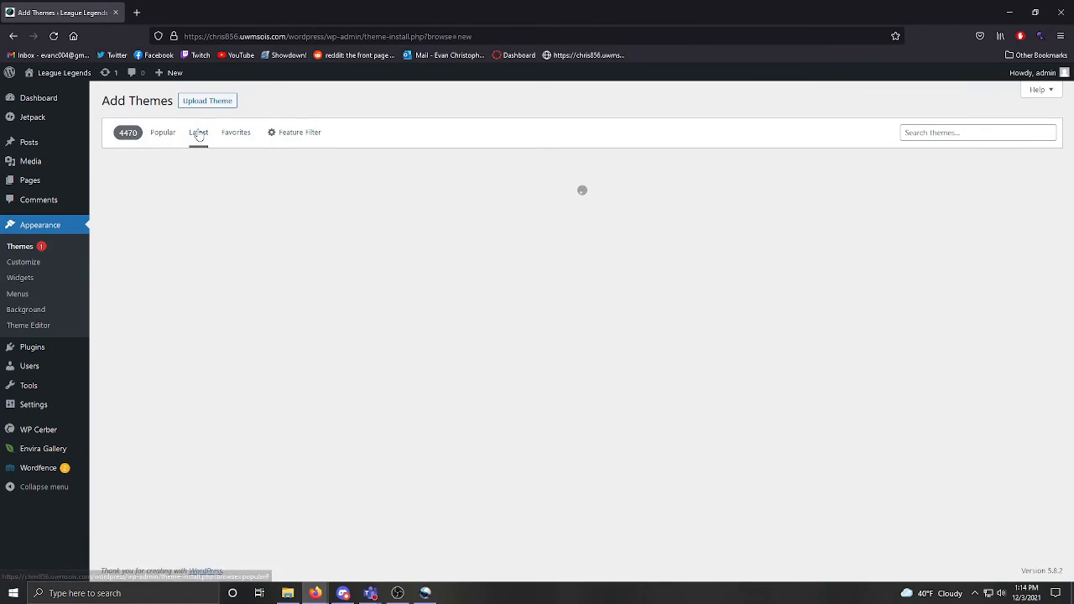
click(227, 134)
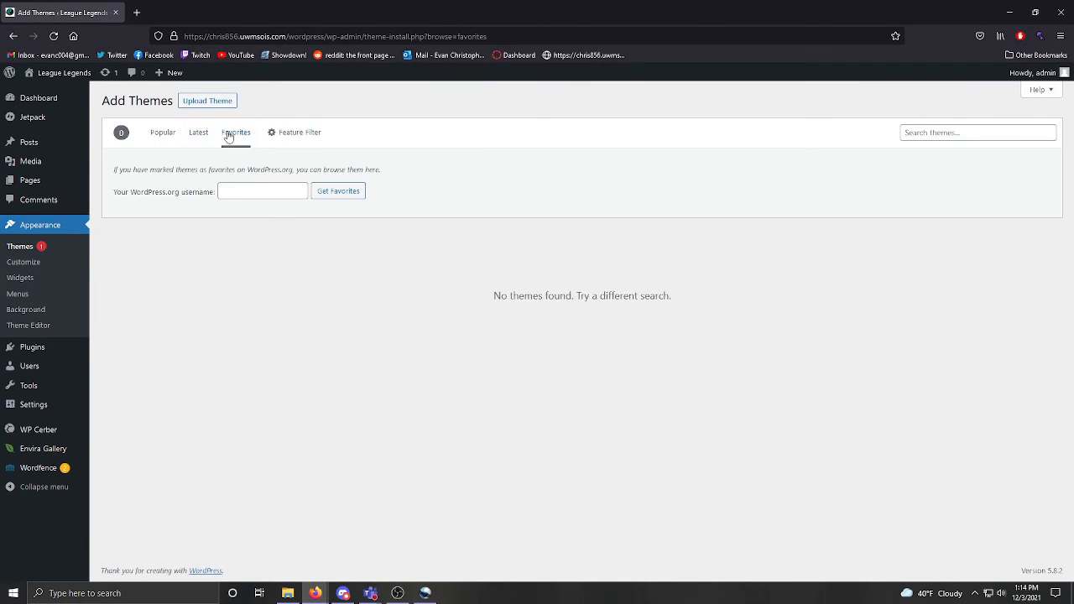
click(170, 135)
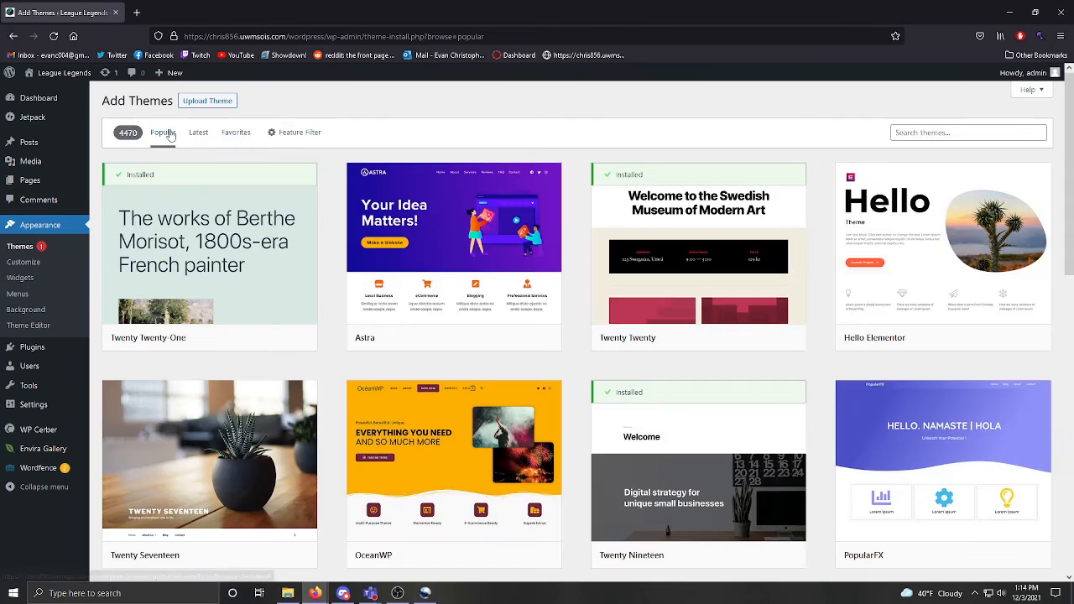
click(922, 132)
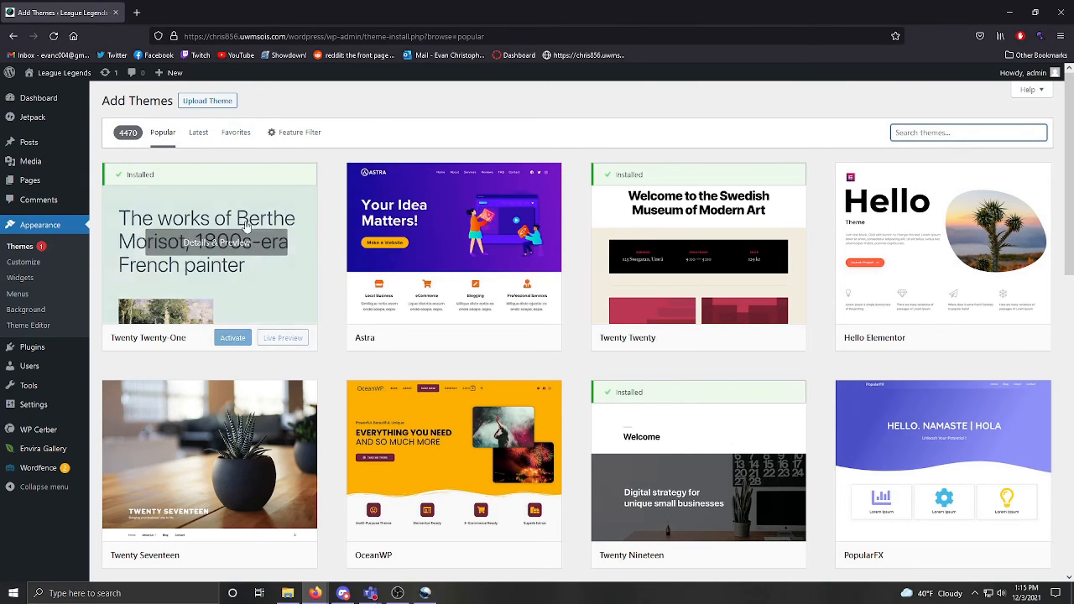
- Preview the OceanWP theme from the popular themes and look through its sample page
scroll(336, 335, down, 3)
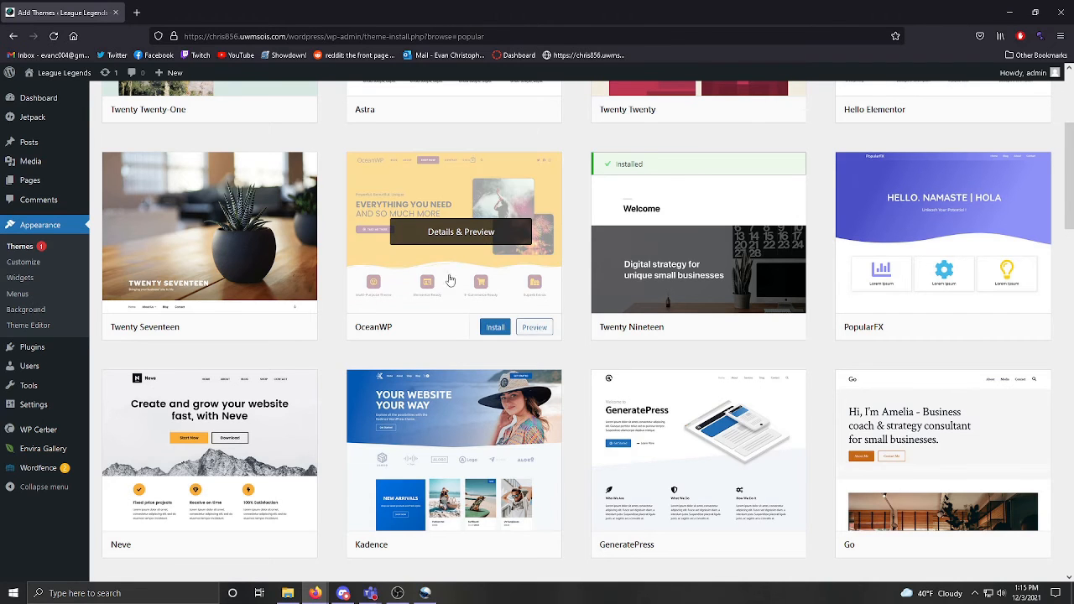
click(535, 330)
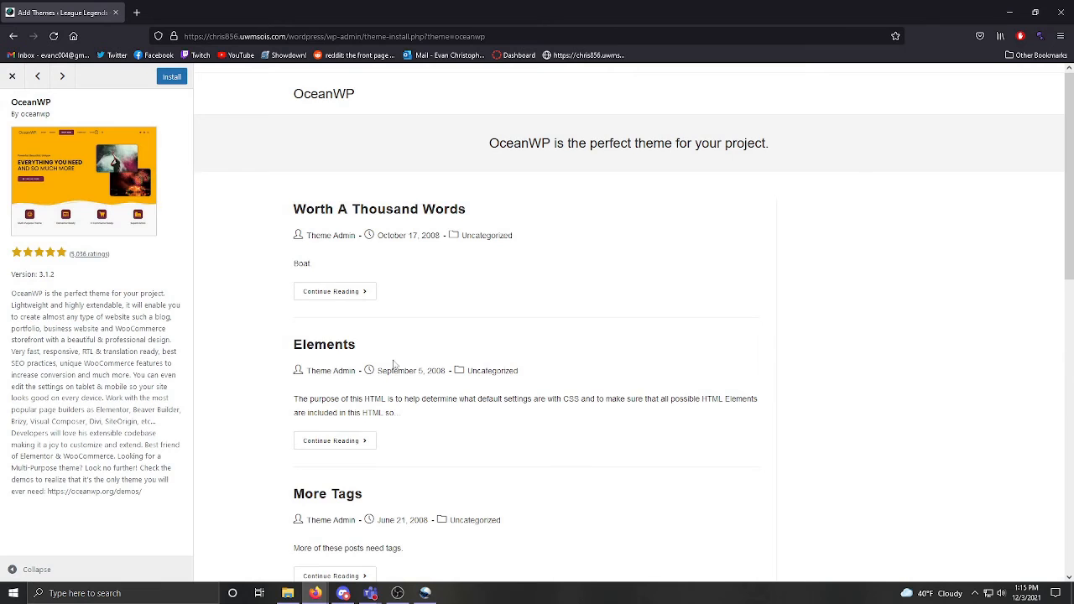
scroll(453, 362, down, 8)
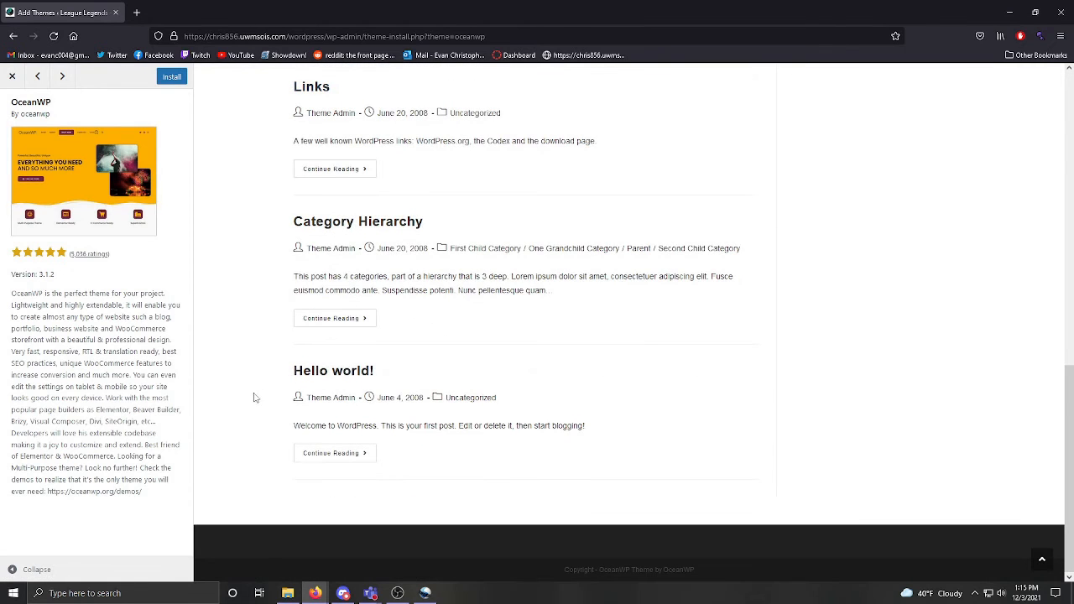
scroll(273, 408, up, 8)
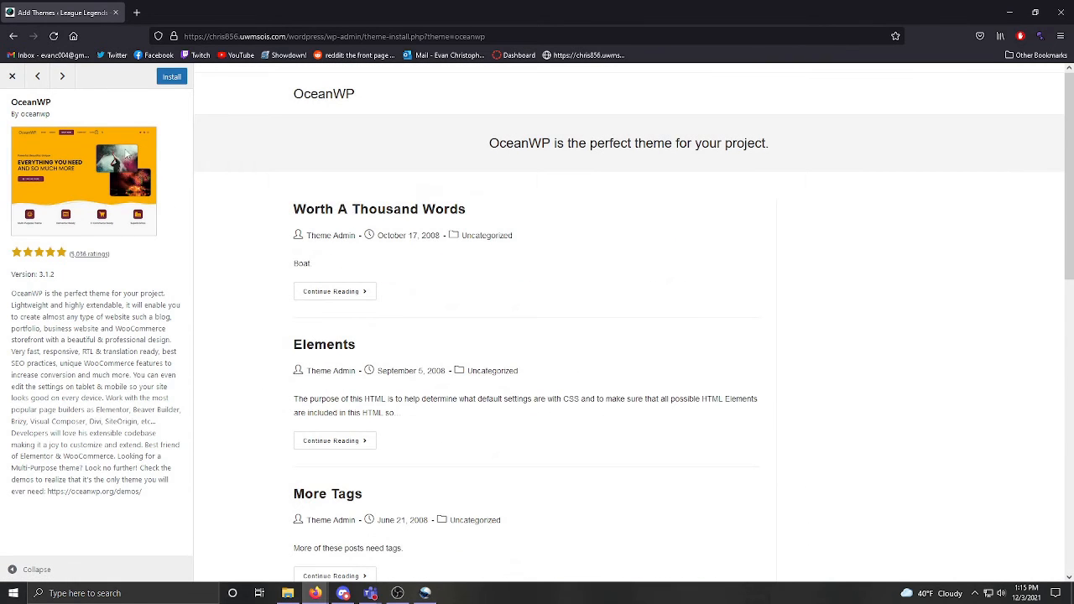
- Preview the Twenty Seventeen theme's sample page, and install and activate the theme
click(36, 77)
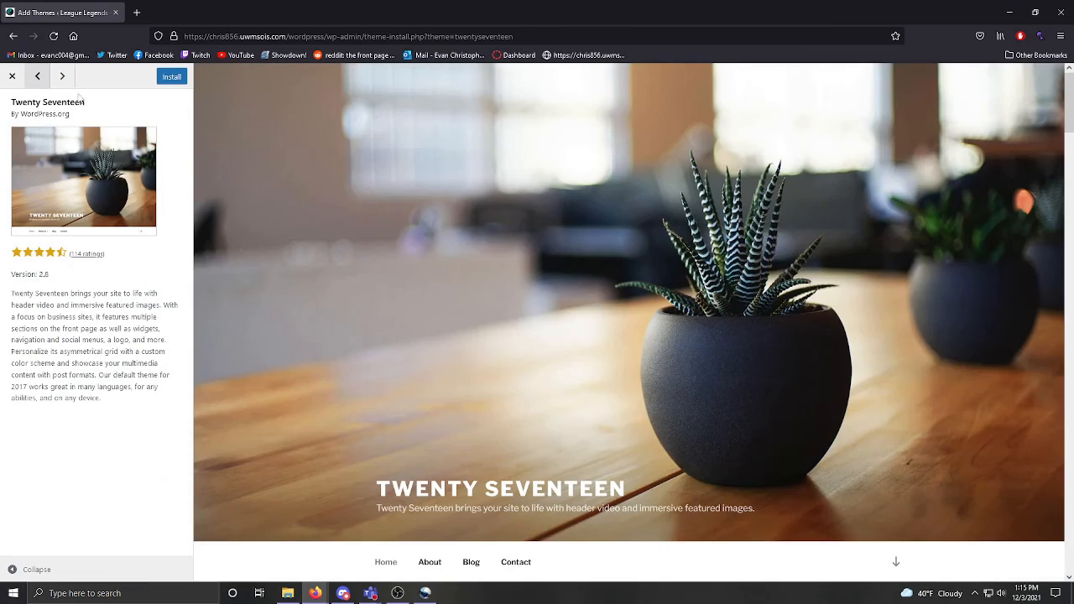
scroll(421, 324, down, 10)
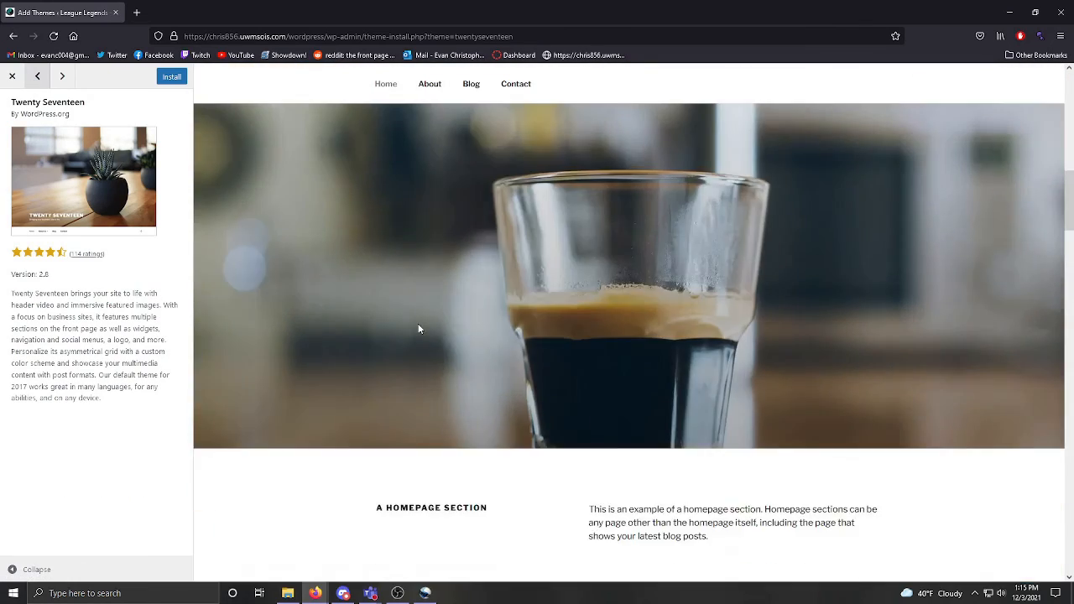
scroll(414, 328, down, 12)
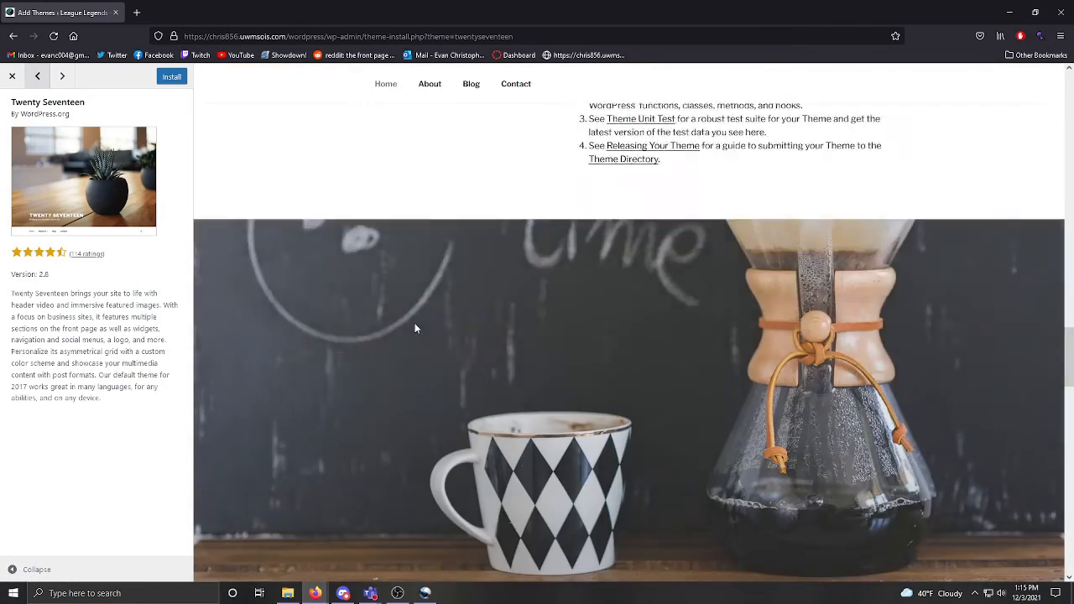
scroll(414, 328, up, 10)
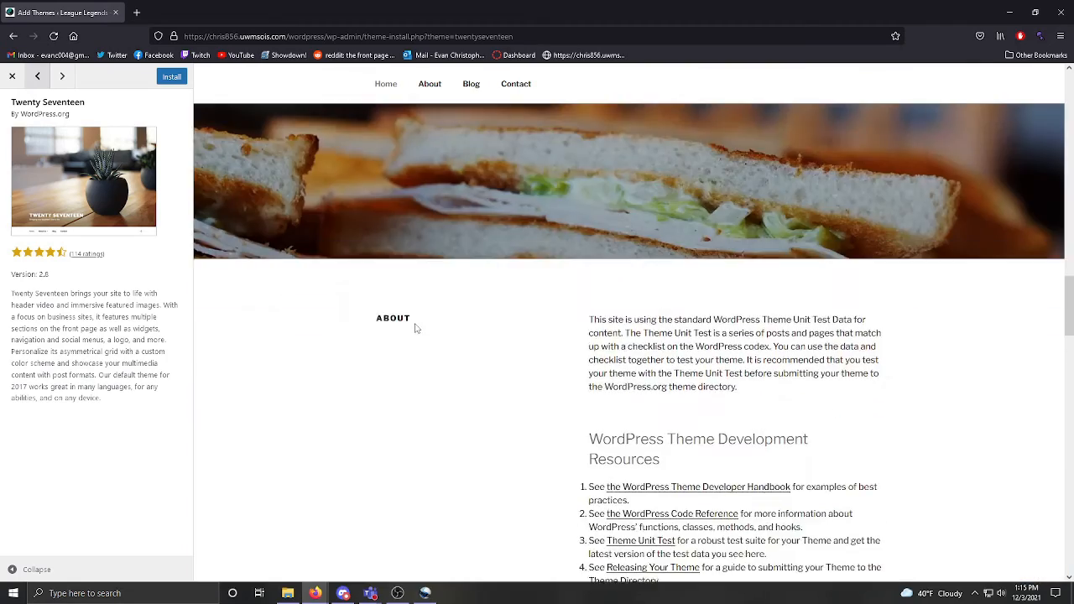
scroll(414, 328, up, 10)
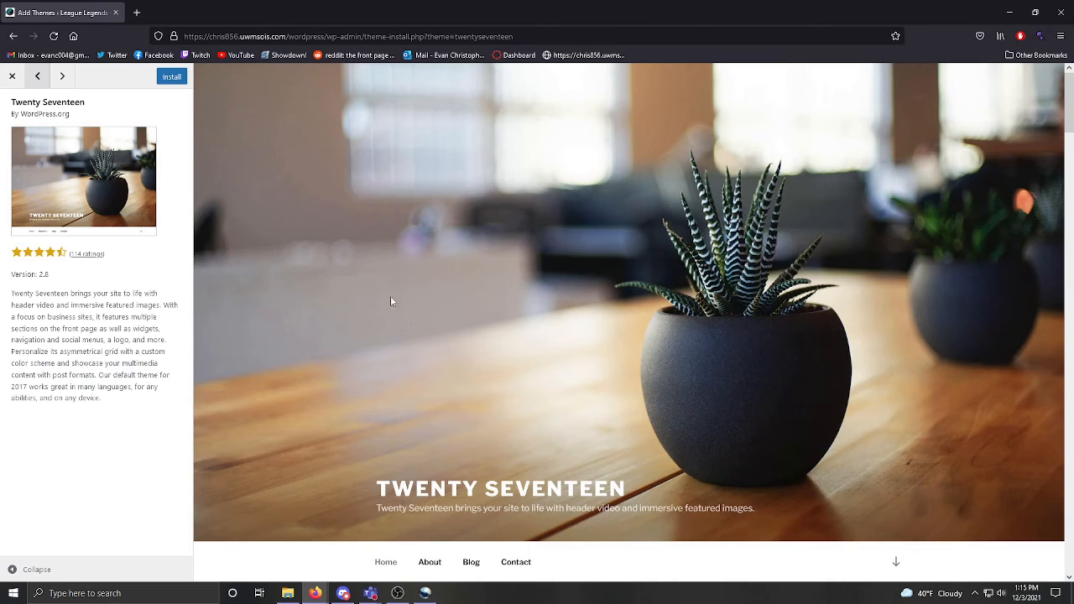
click(172, 77)
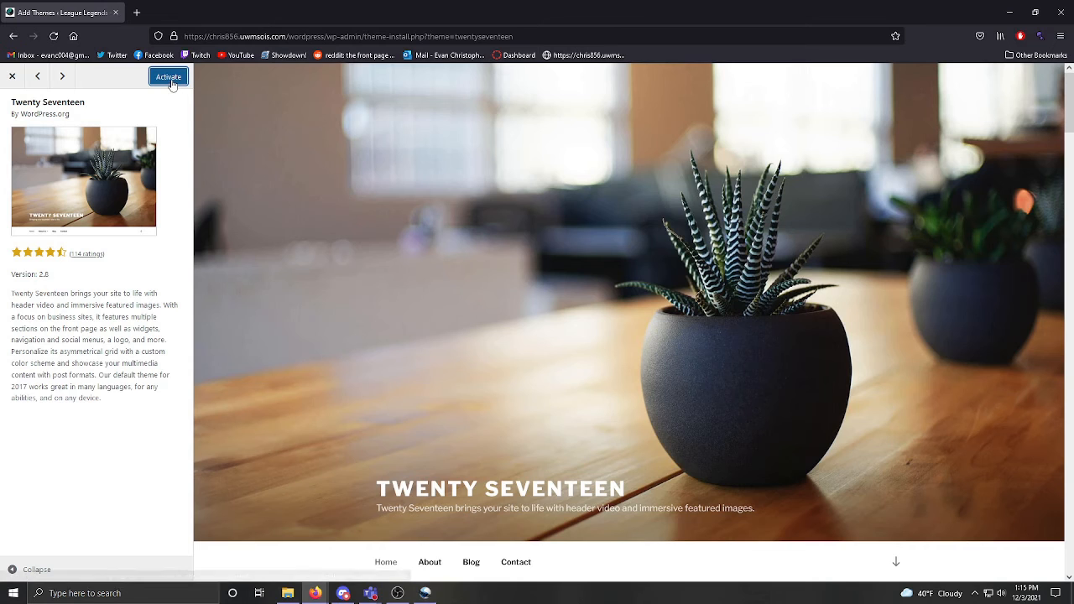
click(171, 81)
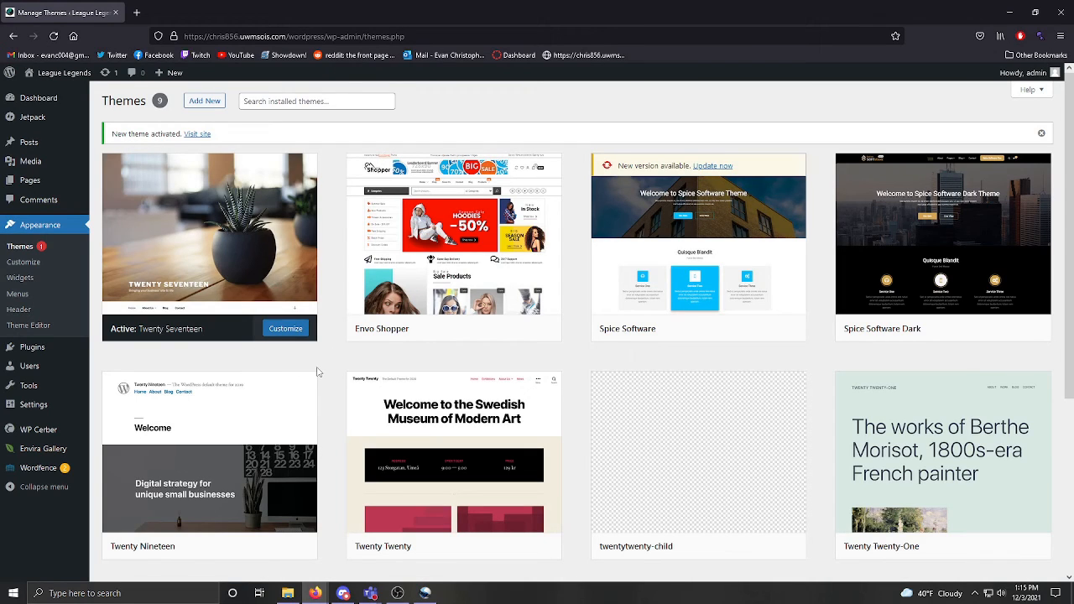
mouse_move(254, 273)
key(alt+Tab)
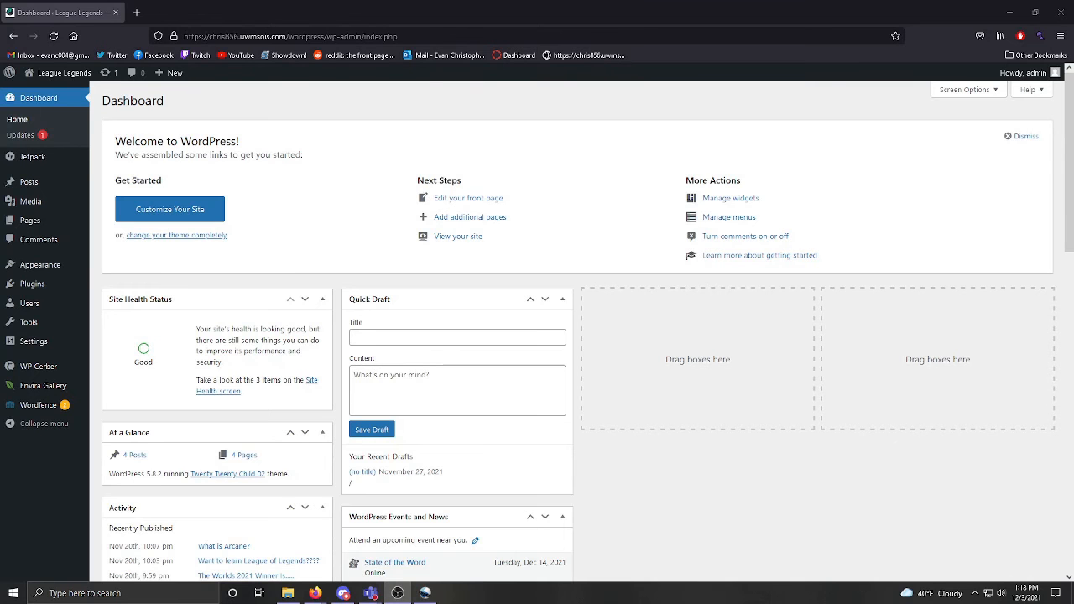
key(alt+Tab)
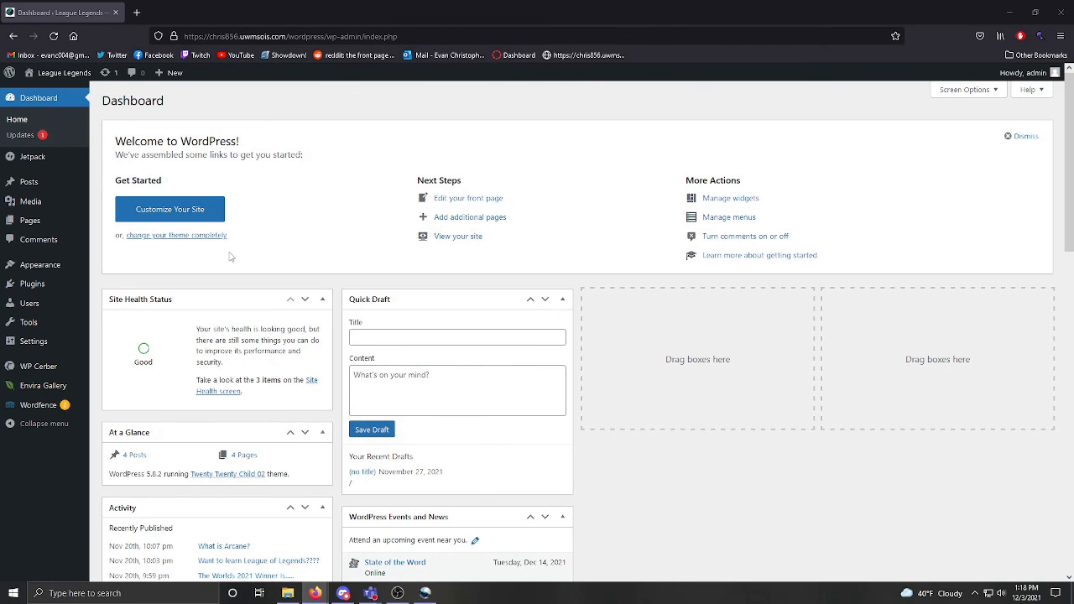
- Open the media library and review the media type filter choices
mouse_move(42, 206)
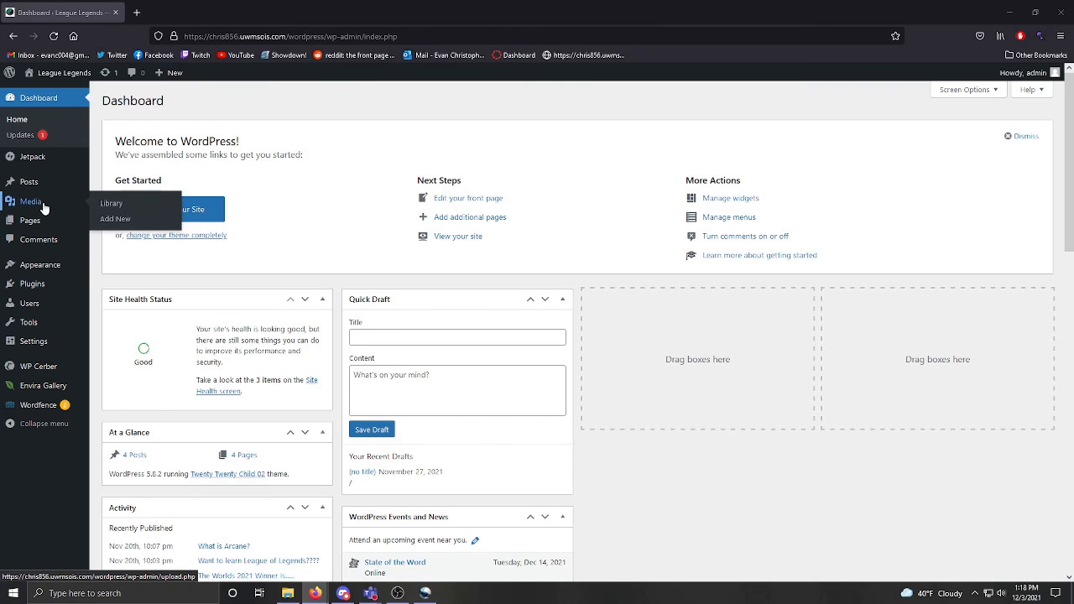
click(122, 207)
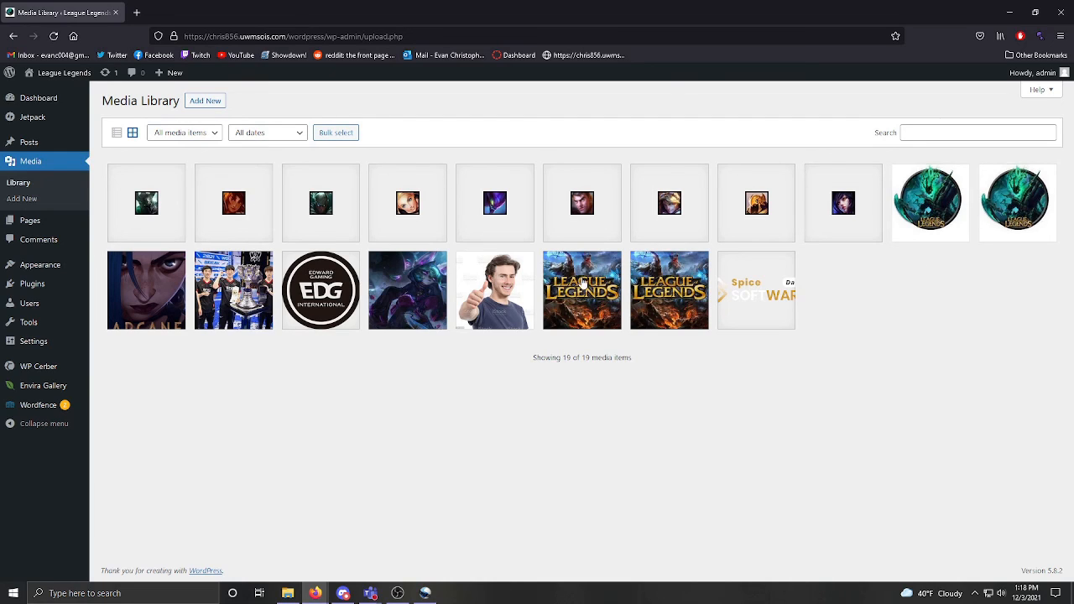
click(184, 135)
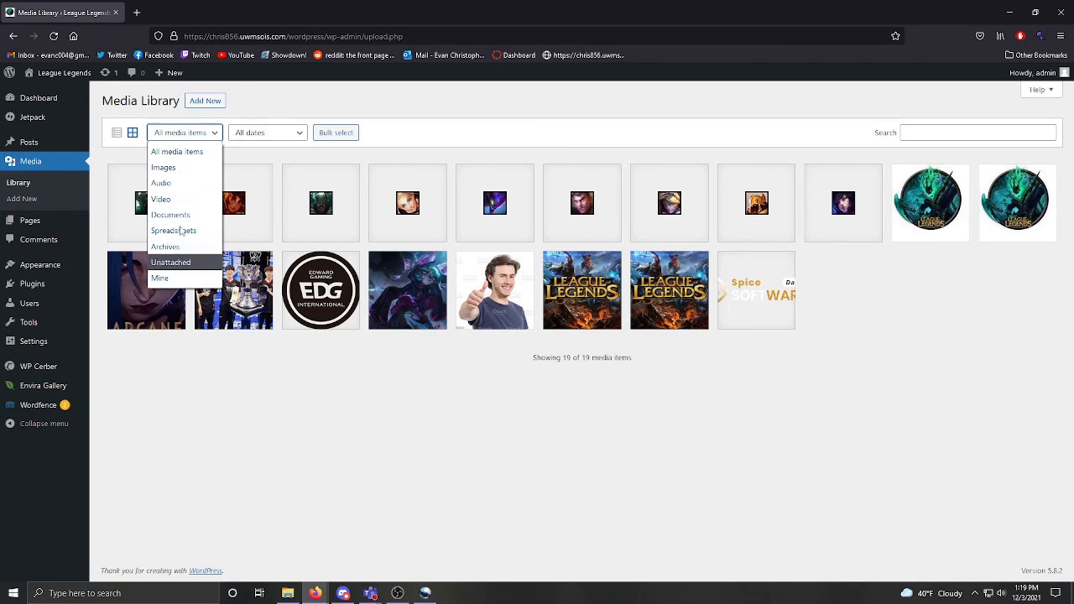
click(410, 411)
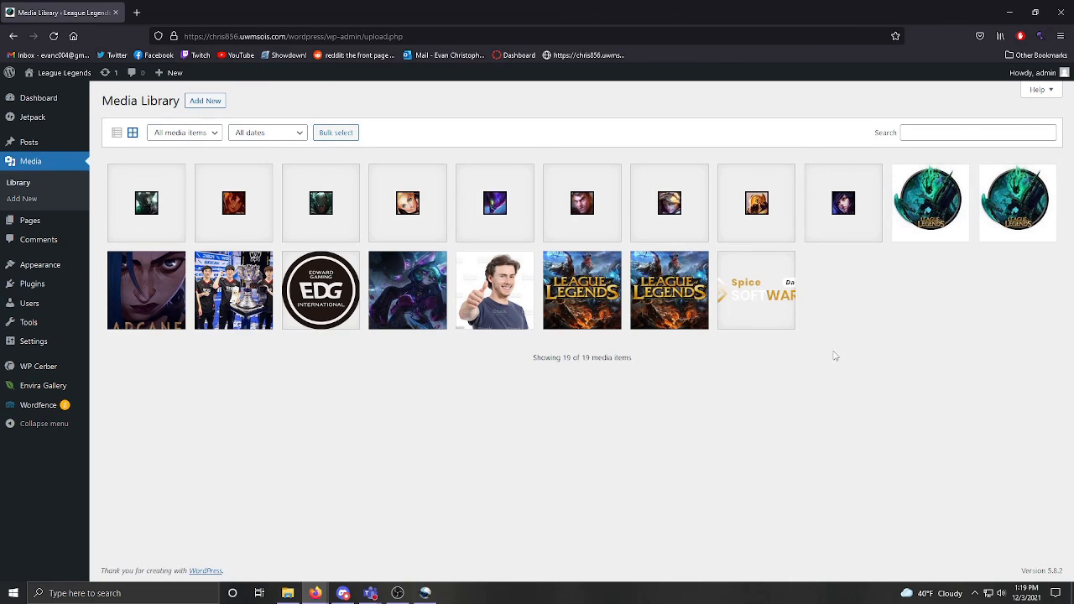
- Examine the attachment details of the League of Legends image, the images before it and the Spice Software logo
click(579, 290)
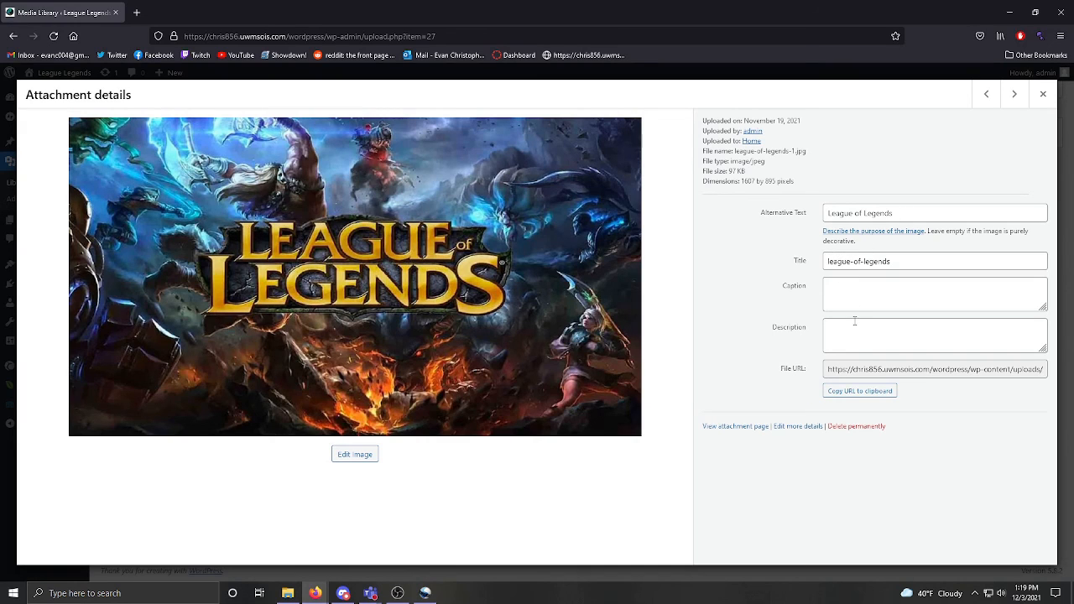
click(986, 95)
click(988, 96)
click(987, 95)
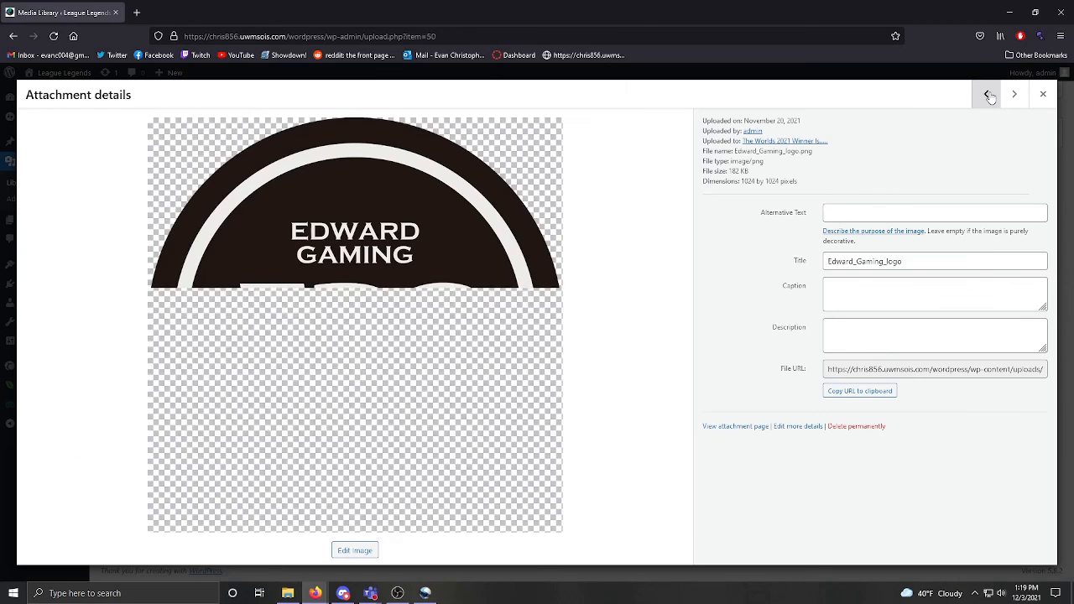
click(1040, 96)
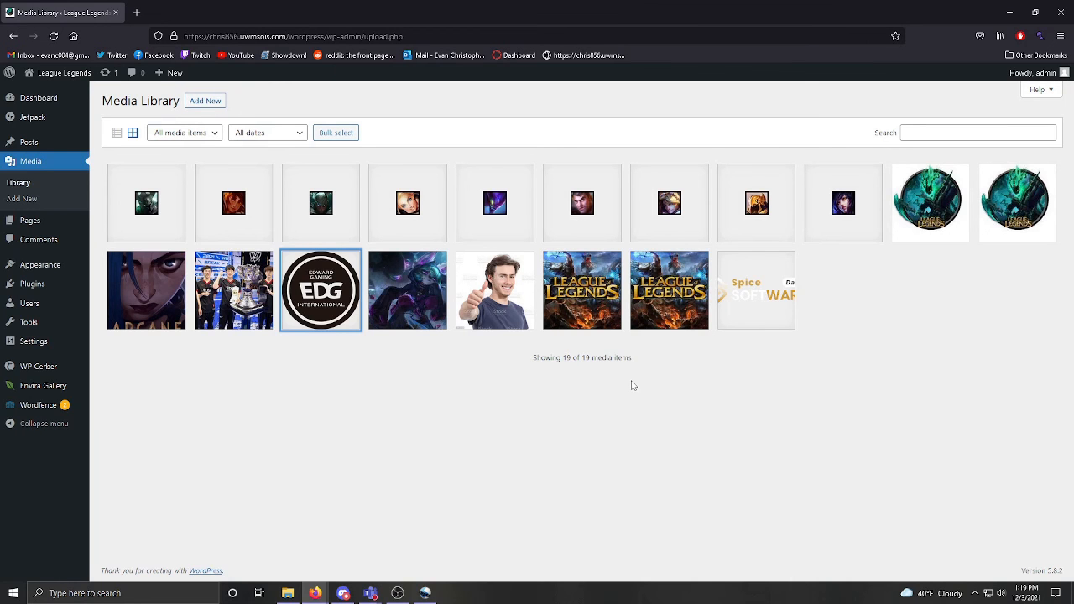
click(735, 290)
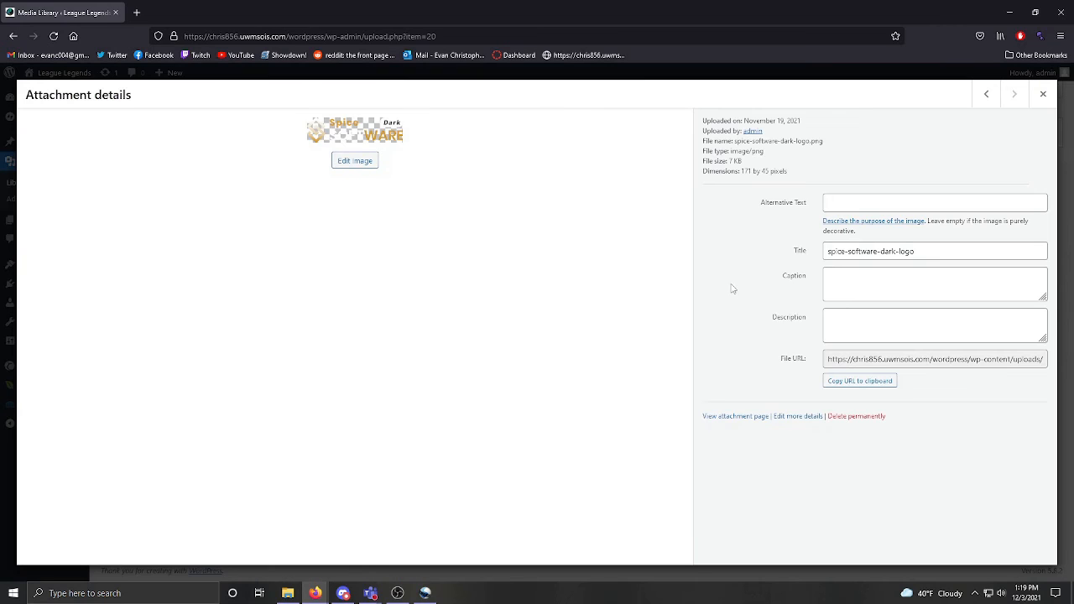
click(1040, 95)
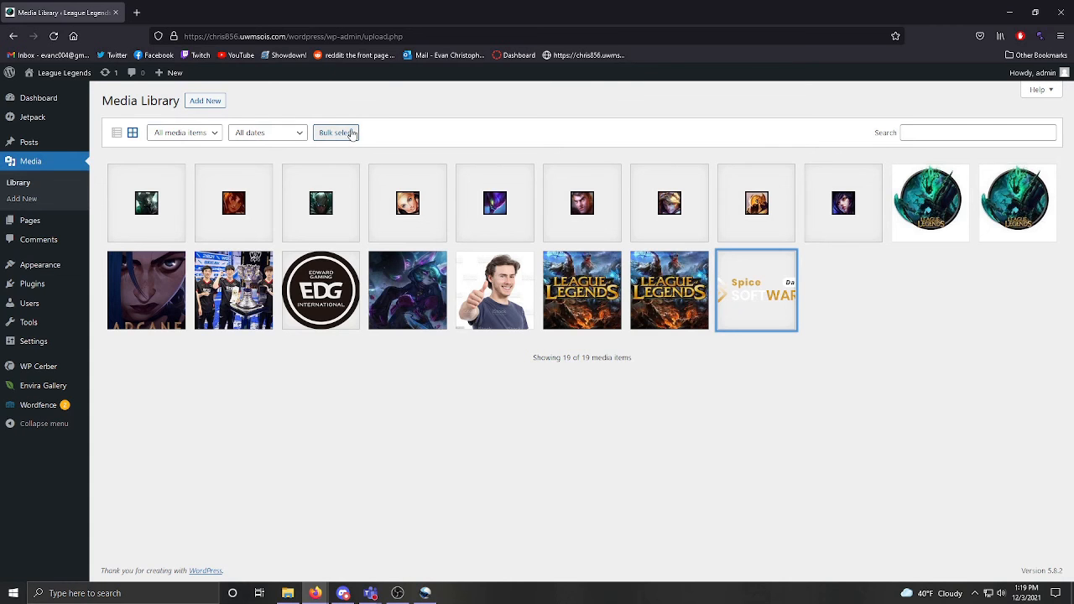
- Bulk-select six media library images, including the EDG logo and the thumbs-up photo, and cancel the selection
click(350, 132)
click(331, 229)
click(322, 283)
click(406, 290)
click(409, 209)
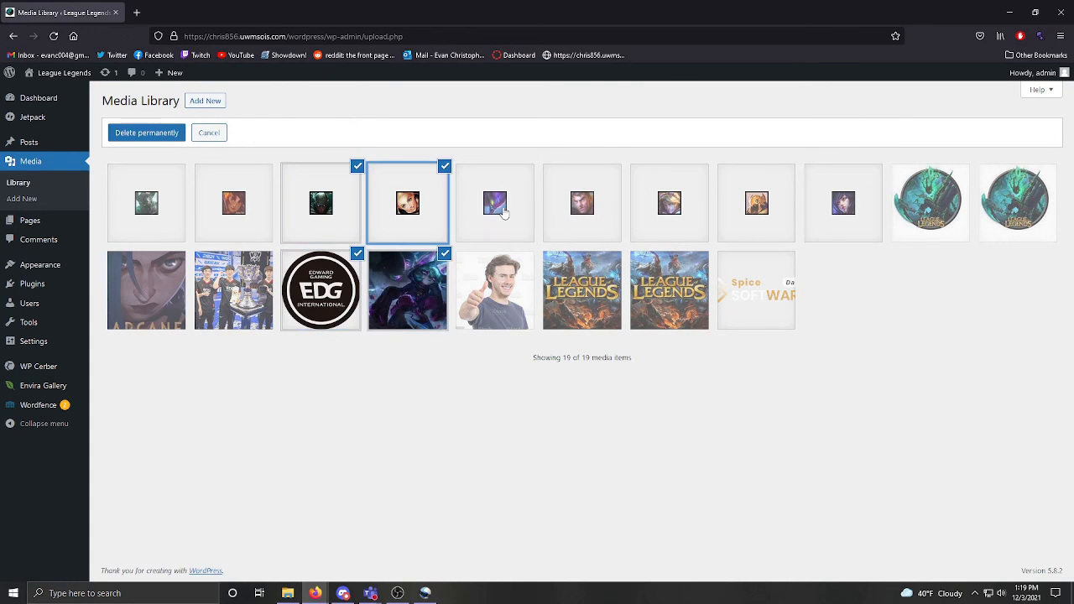
click(495, 206)
click(467, 281)
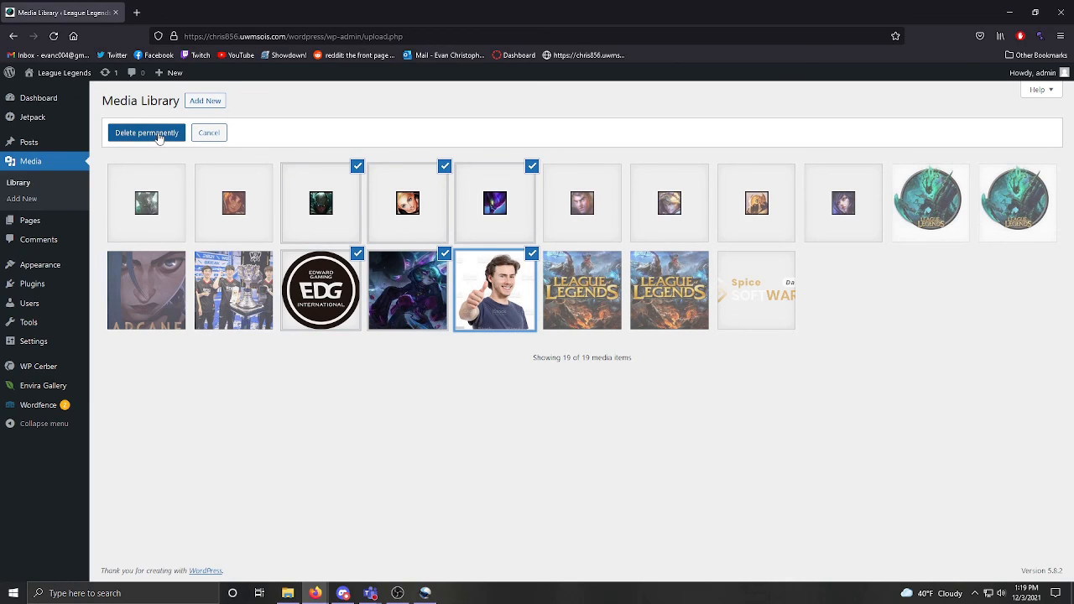
click(210, 134)
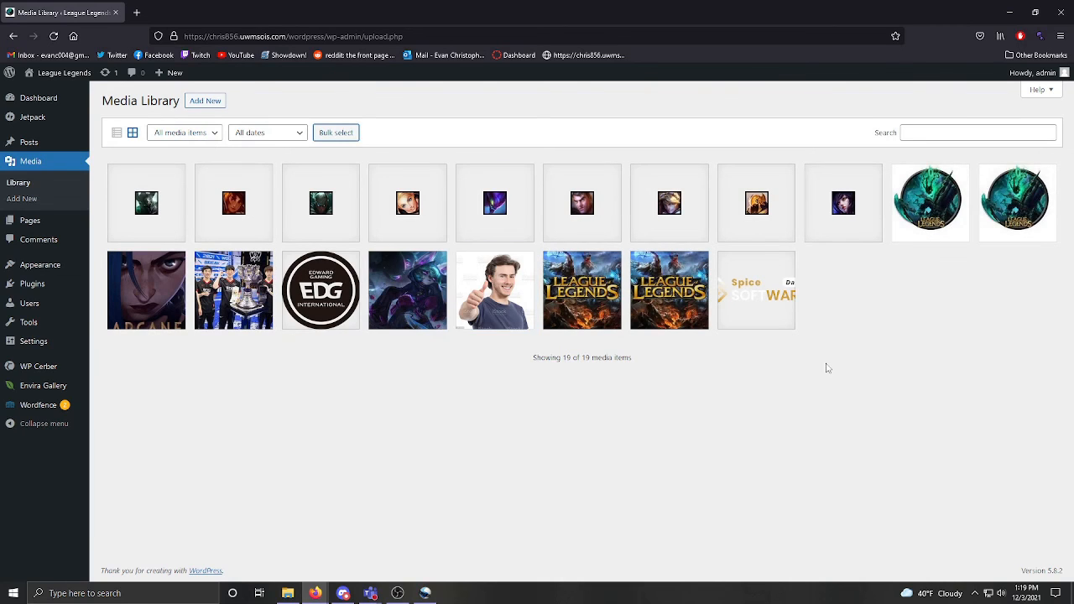
key(alt+Tab)
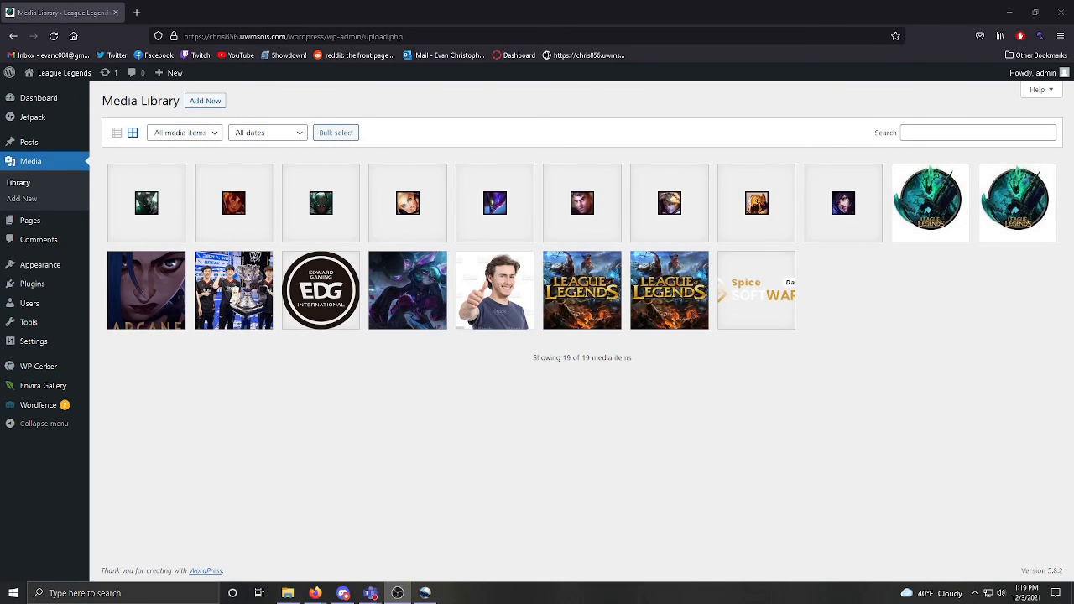